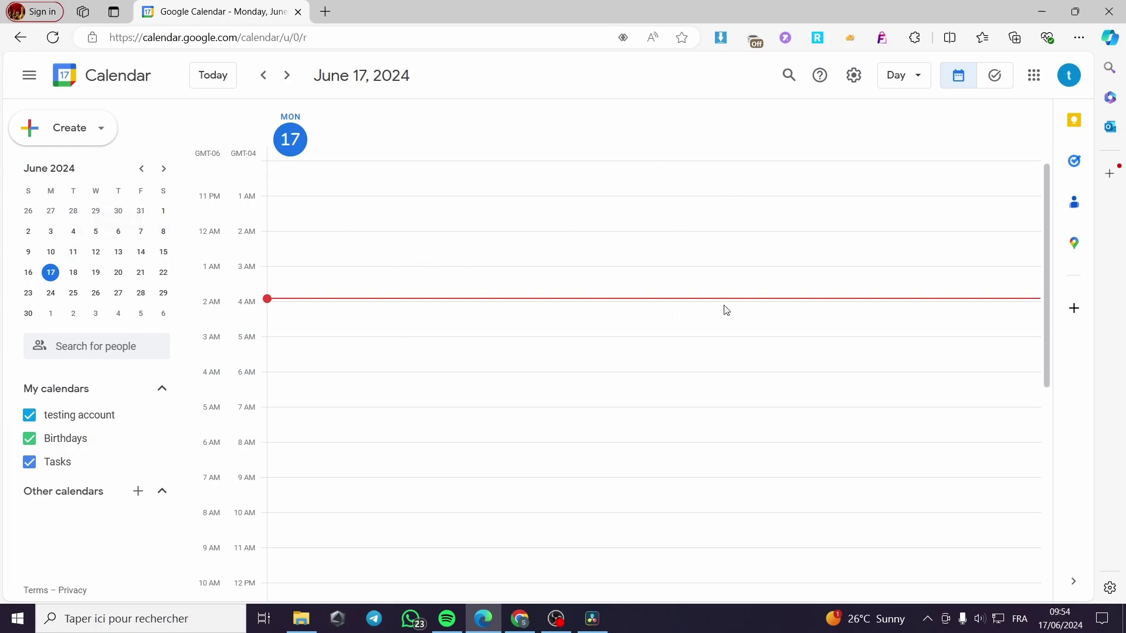
Step: Discard two untitled 3:30 event drafts, then choose Subscribe to calendar beside Other calendars
scroll(792, 281, "down", 1)
scroll(634, 239, "up", 1)
left_click(270, 301)
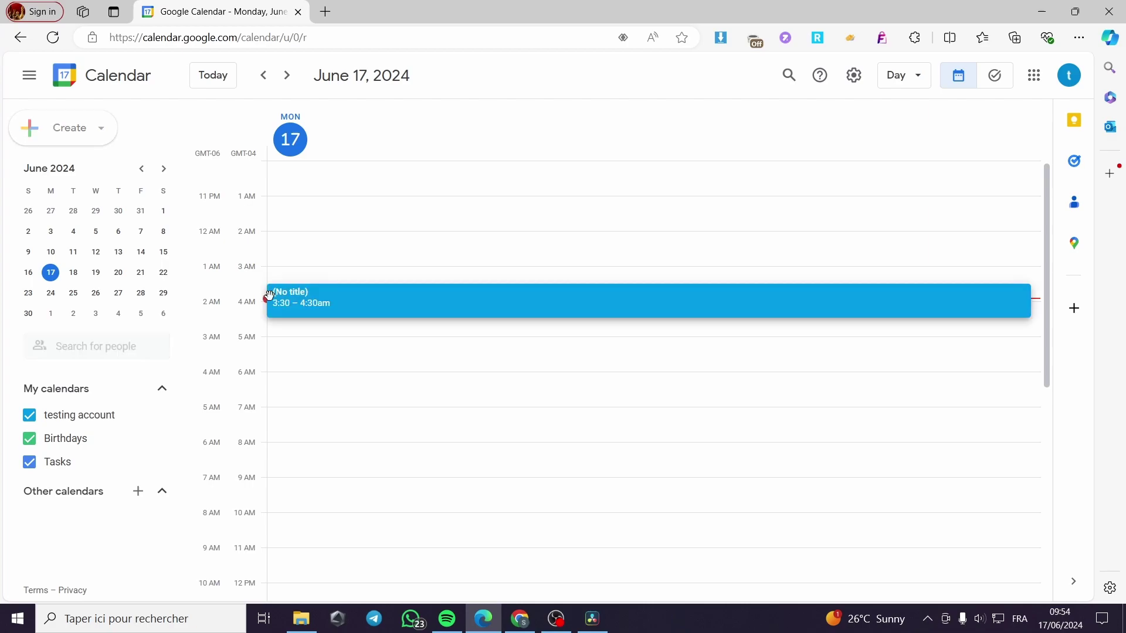
left_click(768, 151)
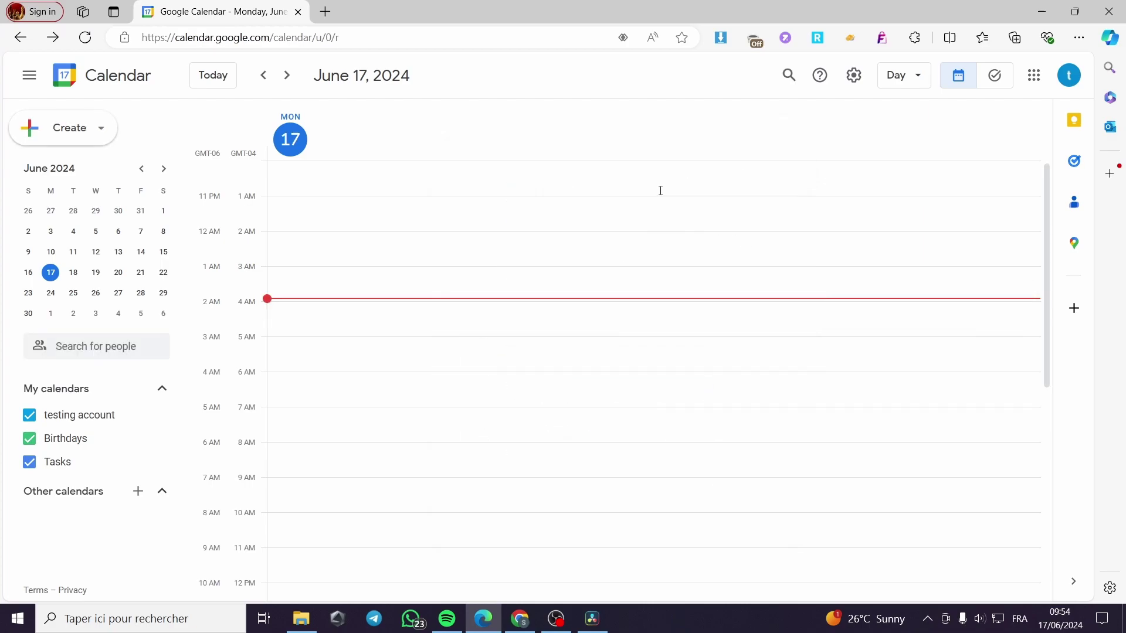
left_click(270, 301)
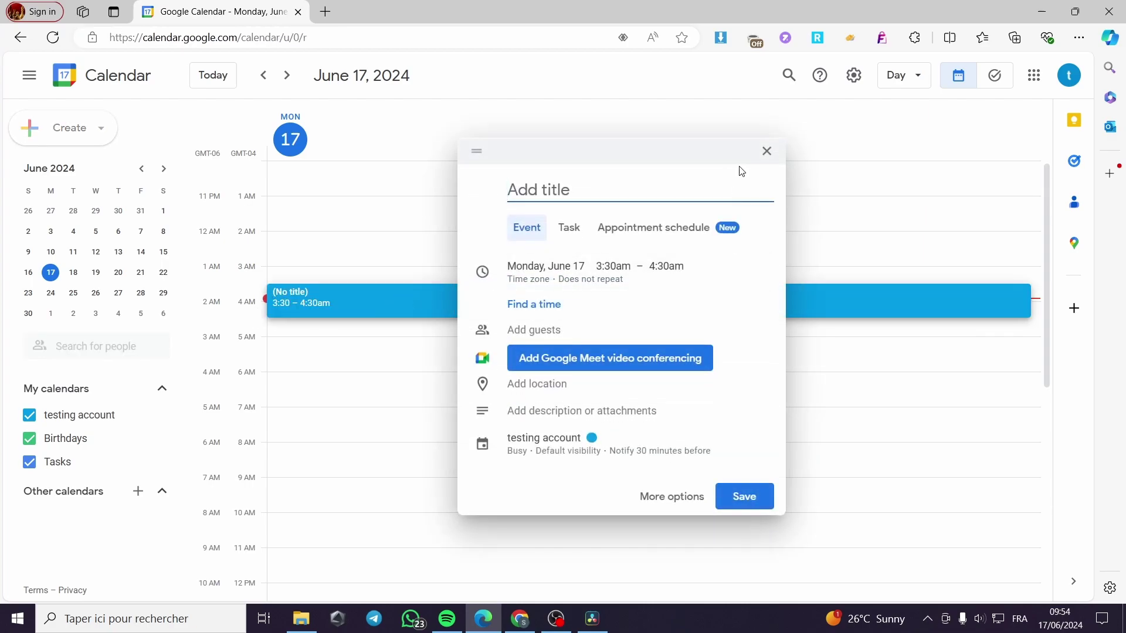
left_click(767, 151)
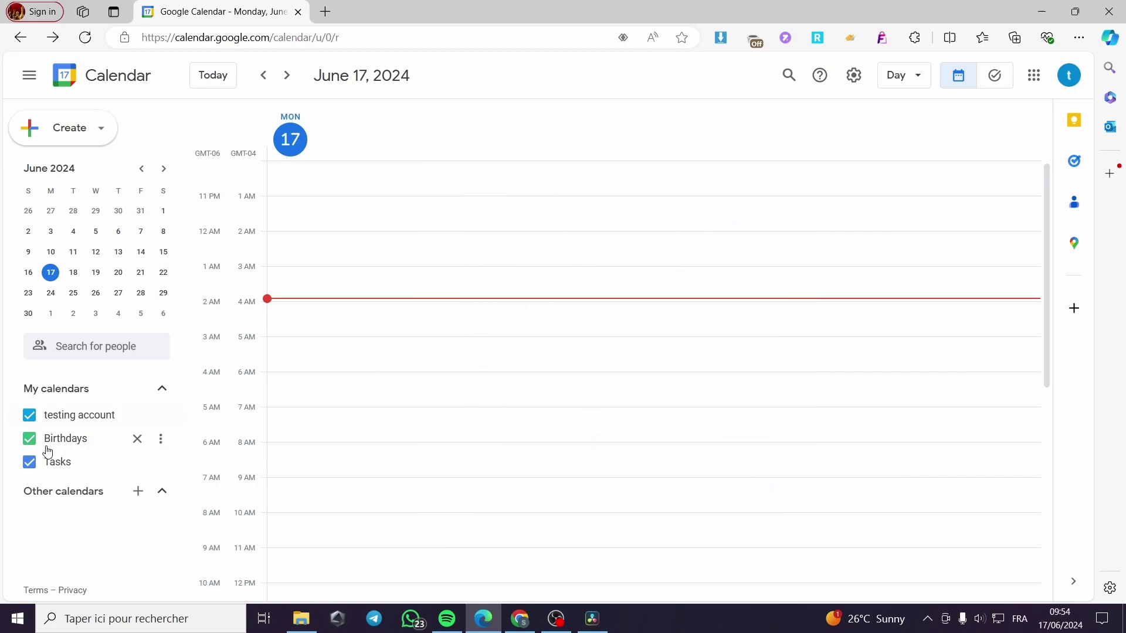
left_click(137, 493)
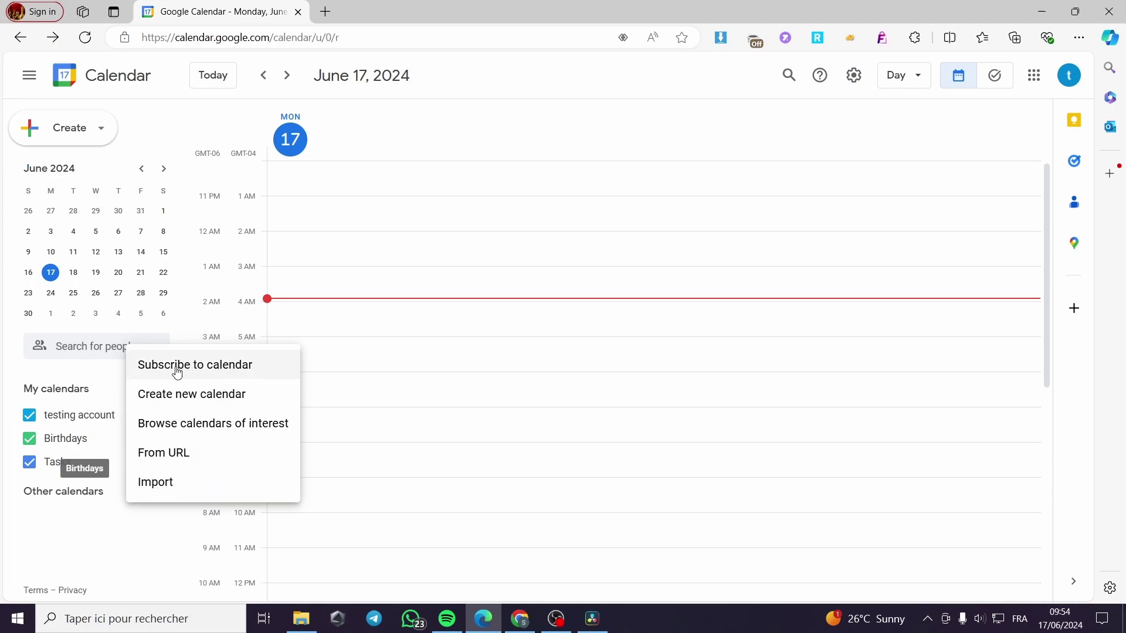
left_click(287, 370)
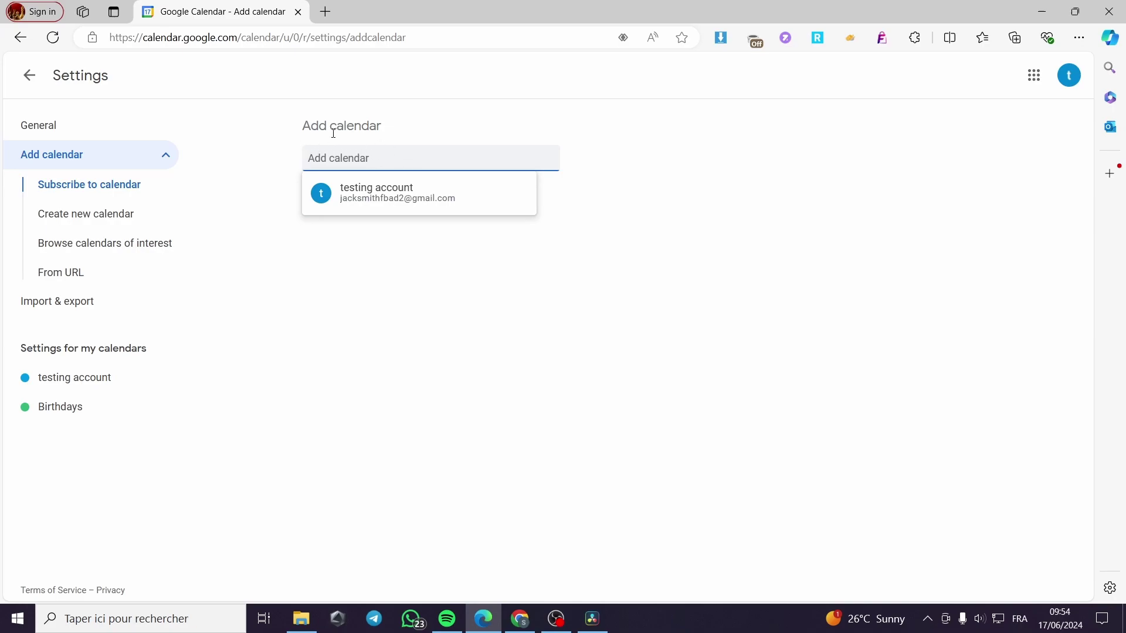
Step: Open the testing account calendar's settings and select its name text
left_click(380, 199)
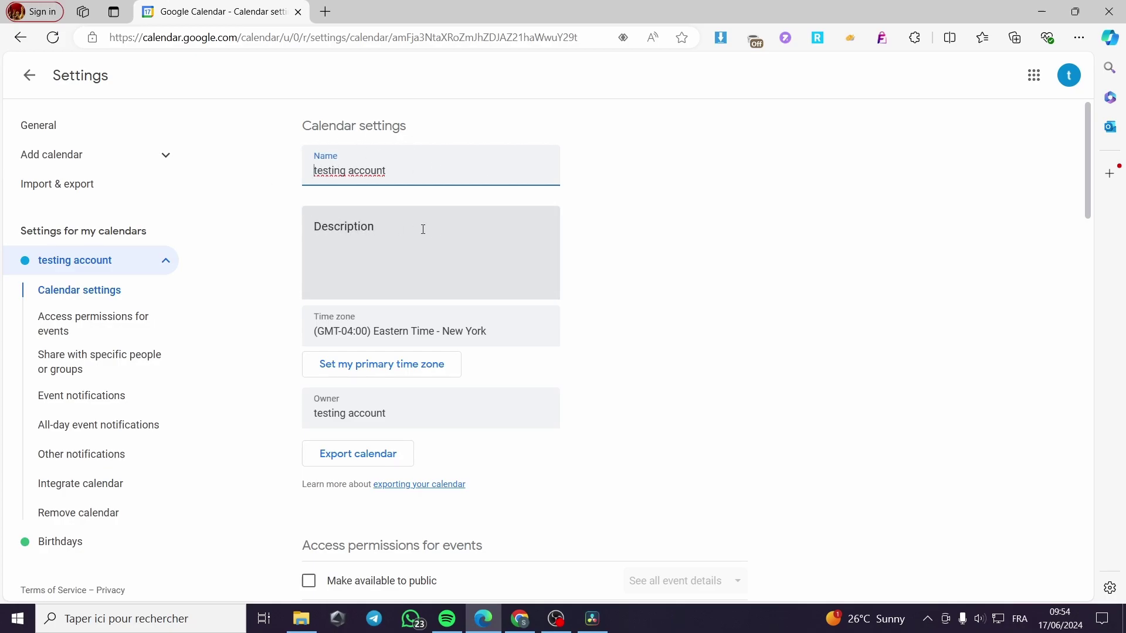
left_click(377, 226)
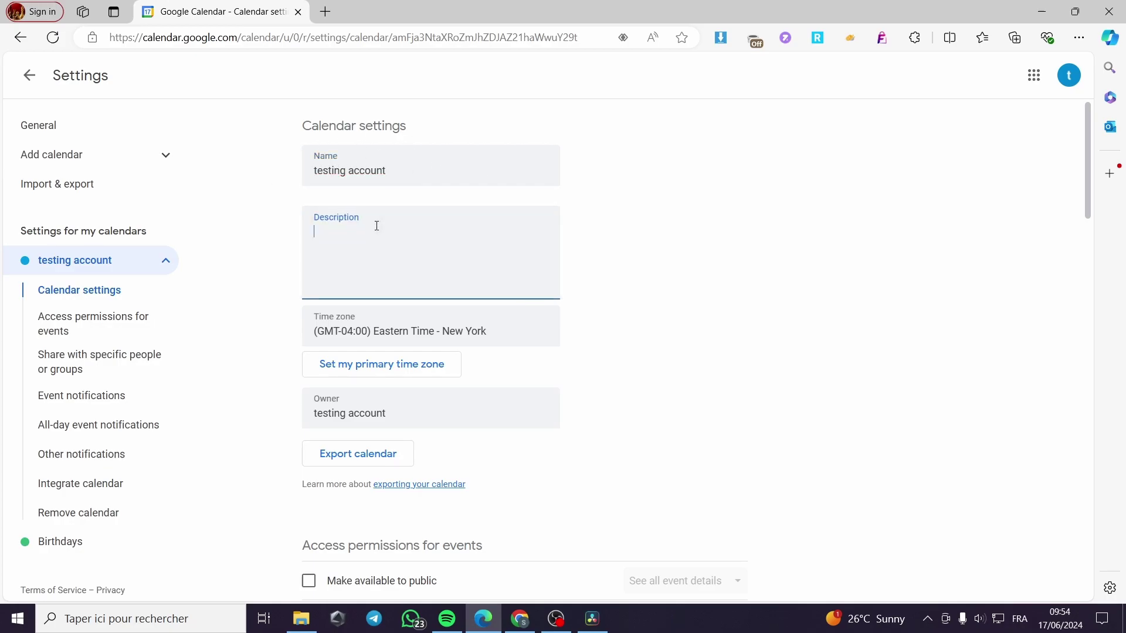
left_click_drag(393, 170, 304, 171)
key("ctrl+c")
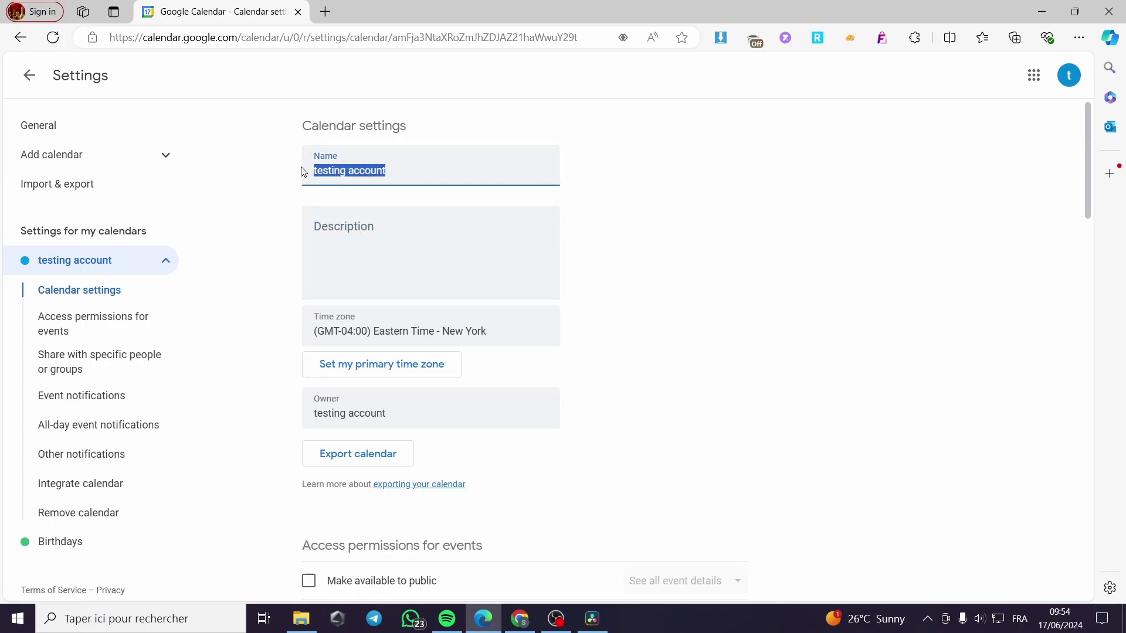
Step: Paste 'testing account' into the Description field and save it
left_click(417, 254)
key("ctrl+v")
scroll(610, 302, "down", 2)
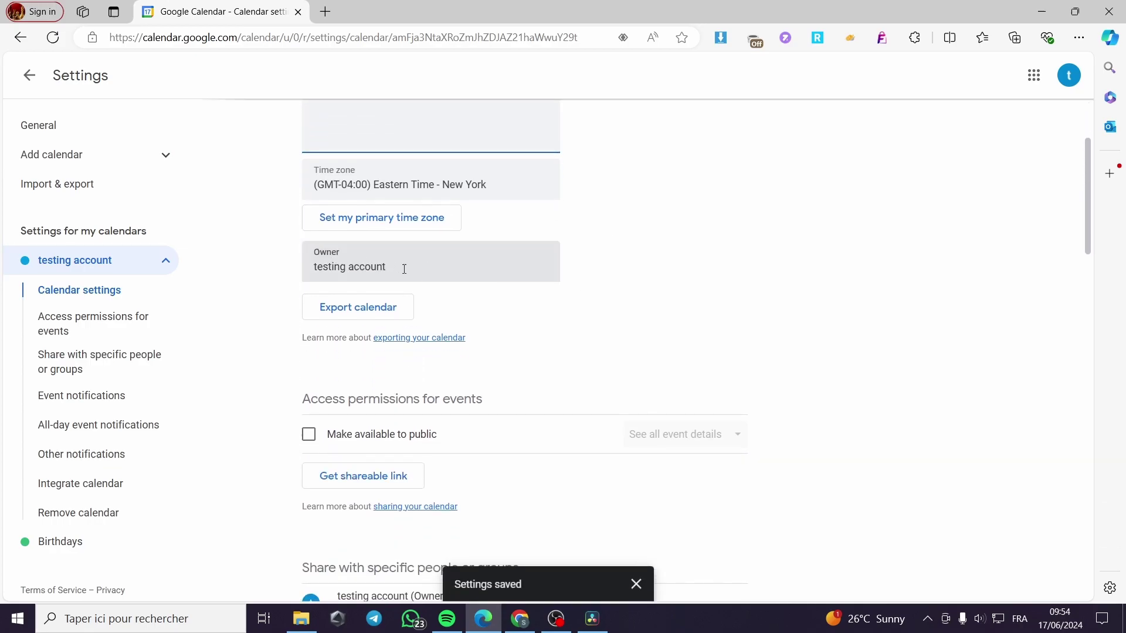
left_click(404, 268)
scroll(403, 270, "down", 3)
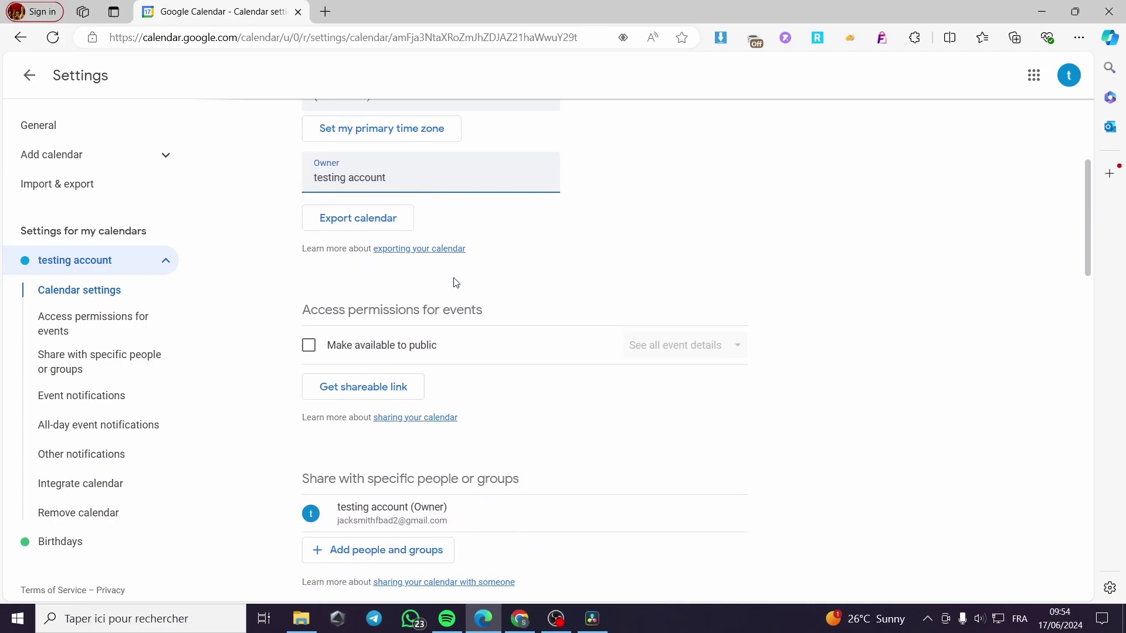
scroll(395, 244, "up", 2)
scroll(379, 263, "up", 1)
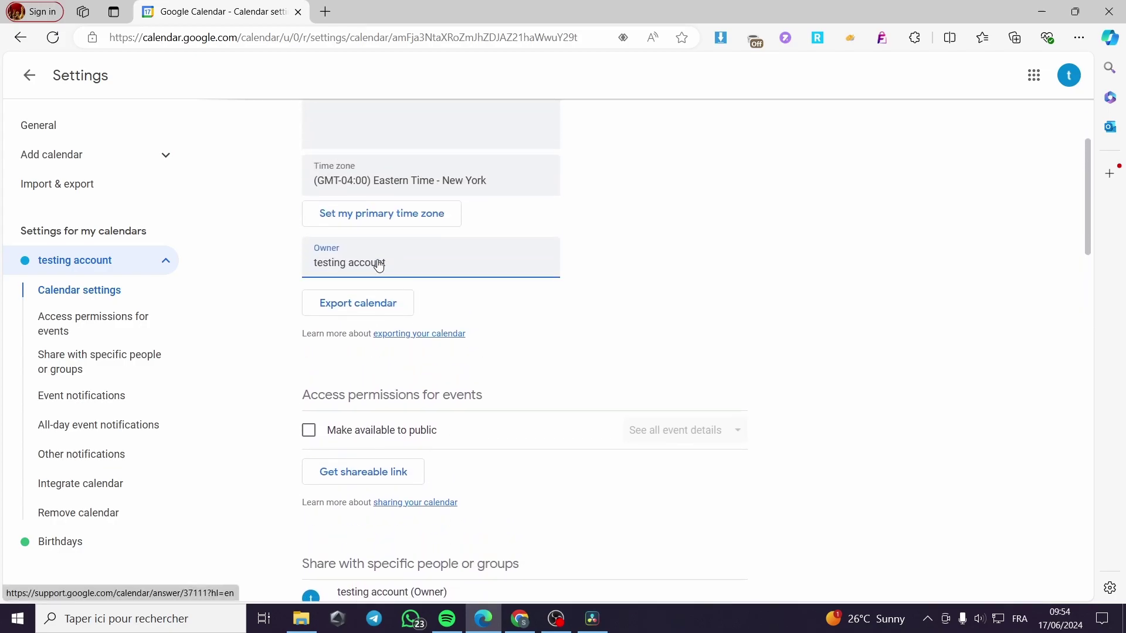
scroll(423, 238, "up", 1)
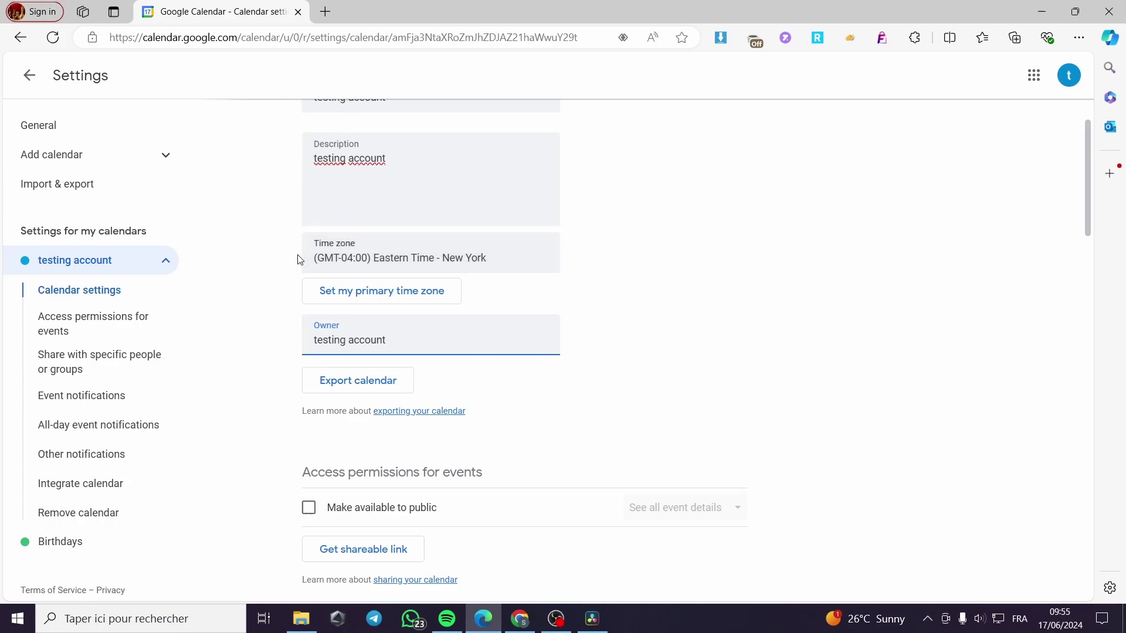
scroll(571, 291, "down", 3)
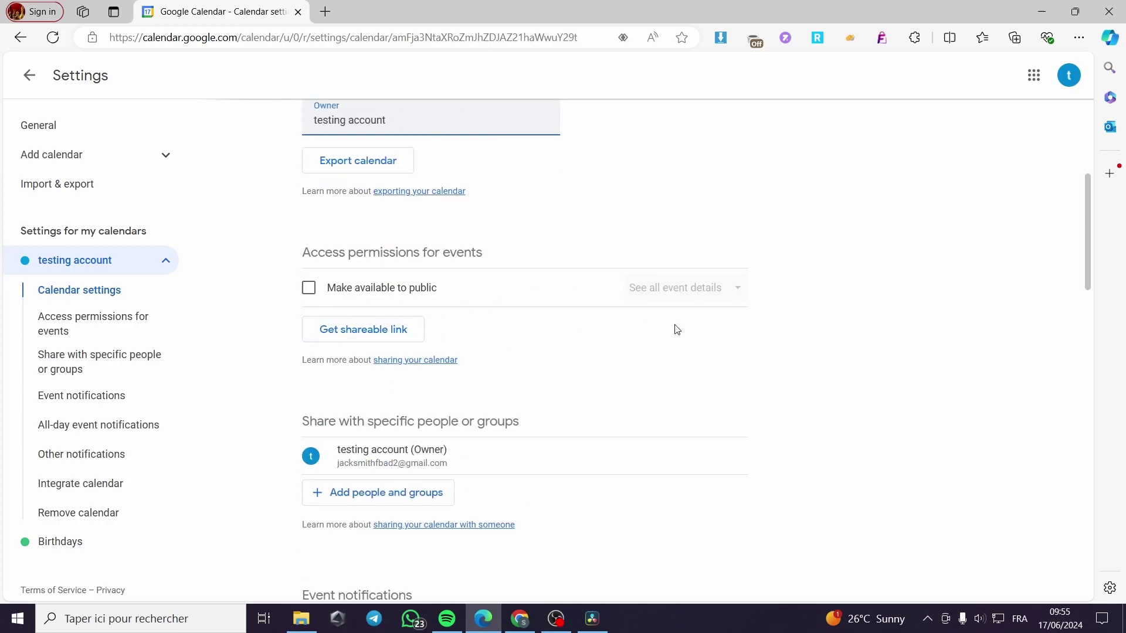
scroll(740, 345, "down", 2)
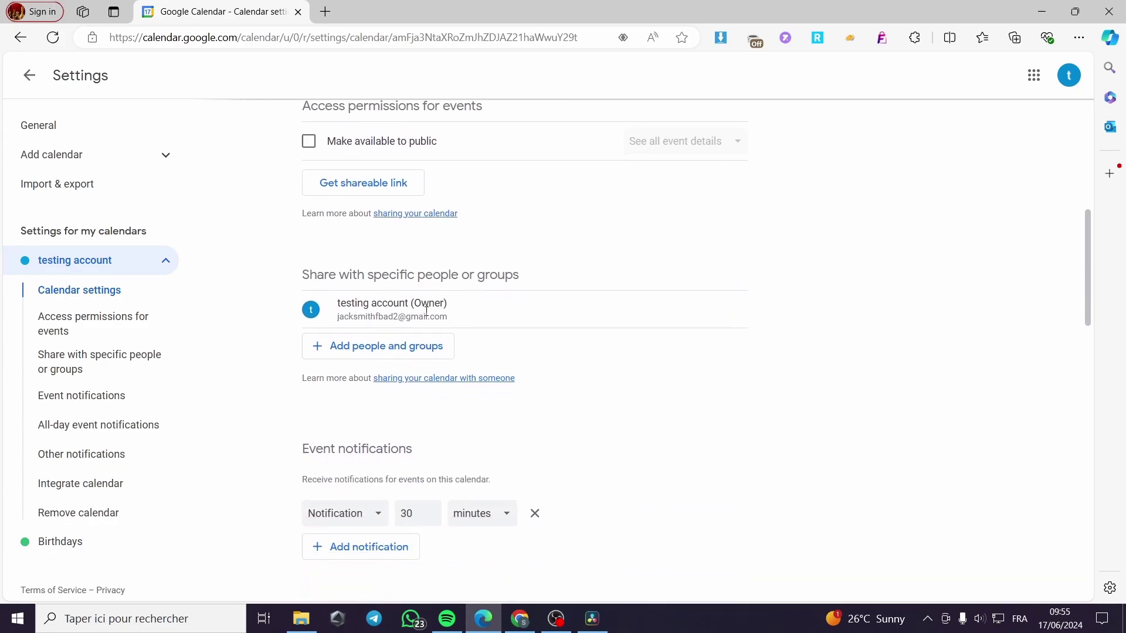
Step: Open sharing with specific people and cancel without adding anyone
left_click(364, 347)
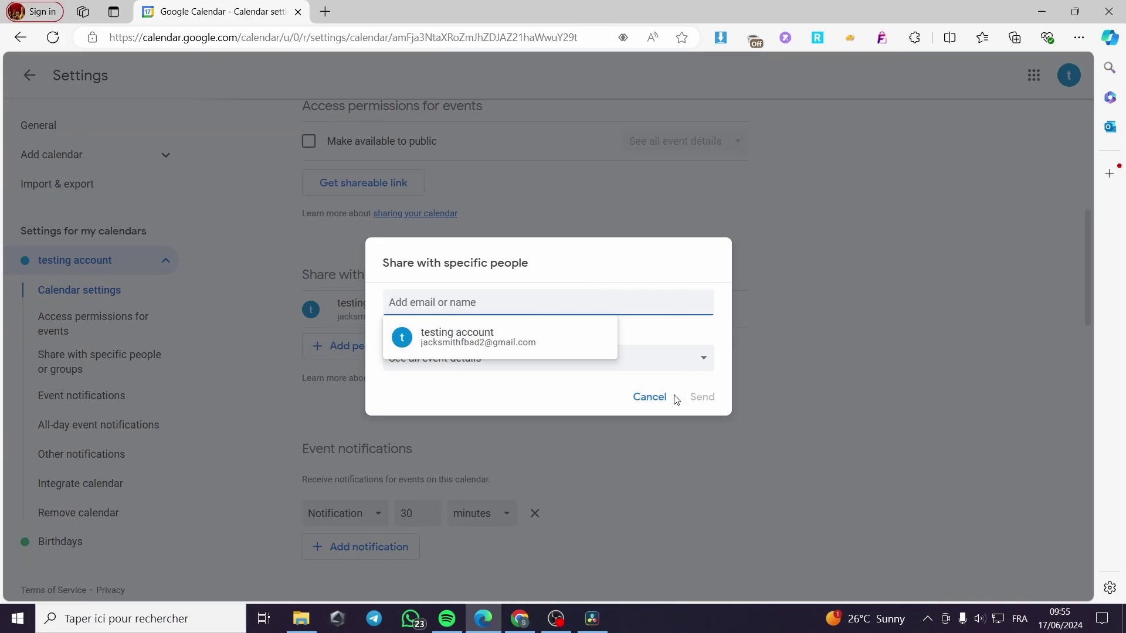
left_click(650, 397)
scroll(388, 387, "down", 3)
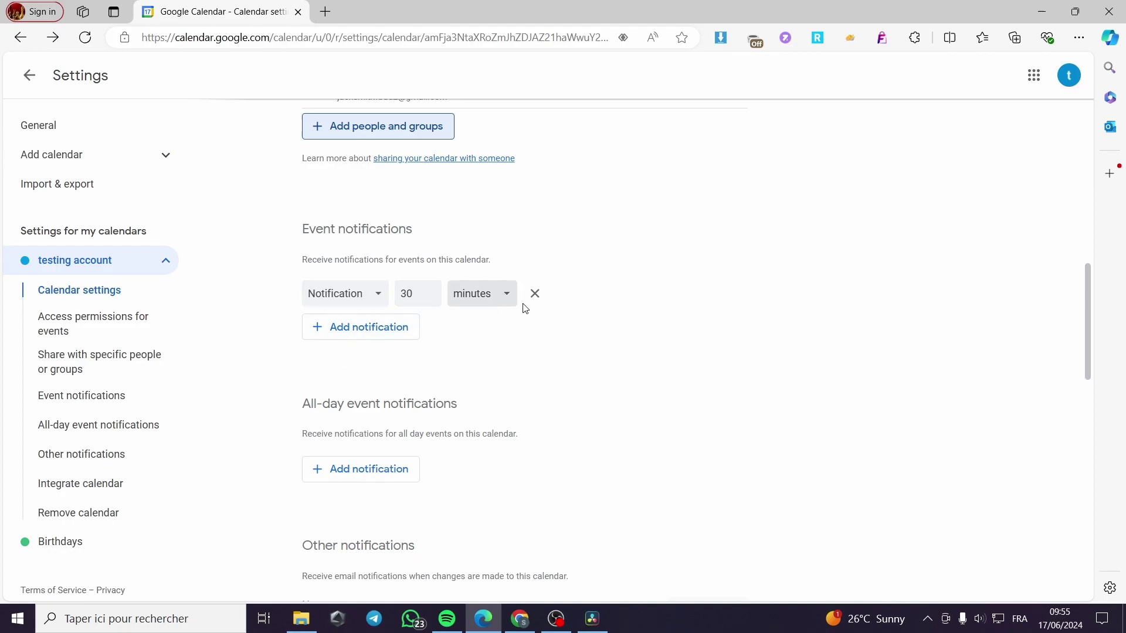
scroll(525, 380, "down", 2)
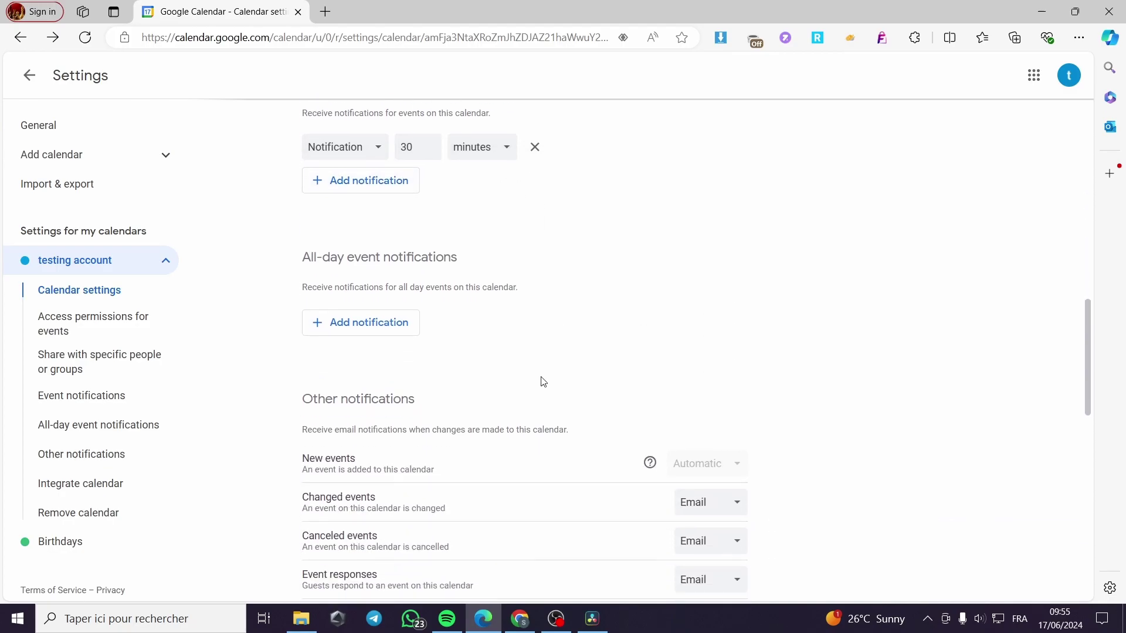
scroll(426, 283, "down", 2)
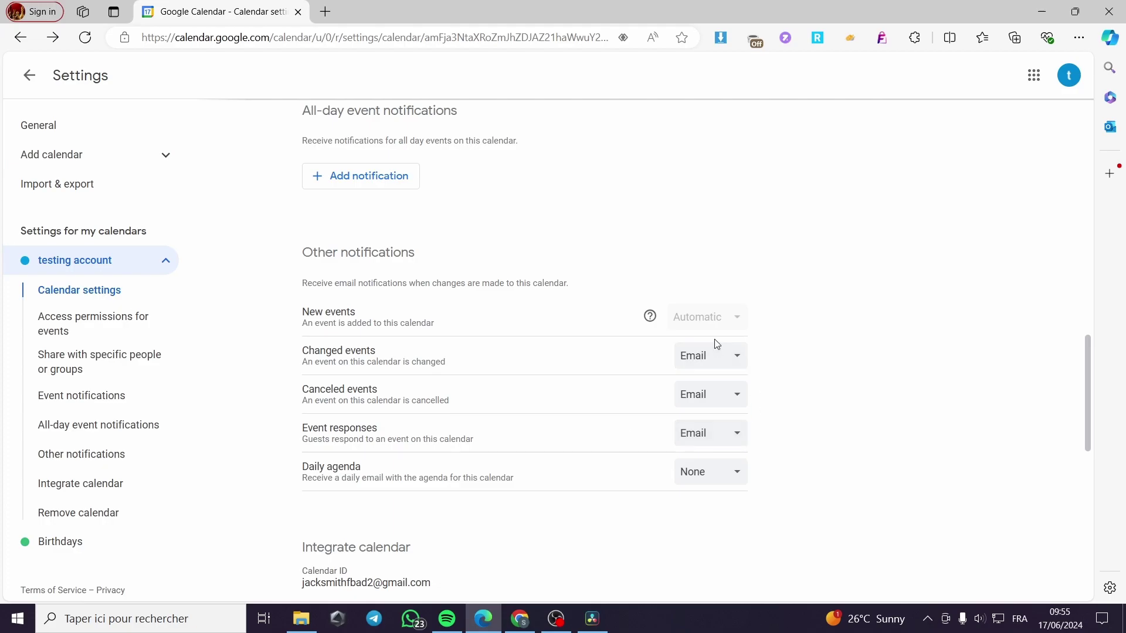
Step: Switch the Daily agenda to Email, then back to None
left_click(740, 476)
left_click(739, 530)
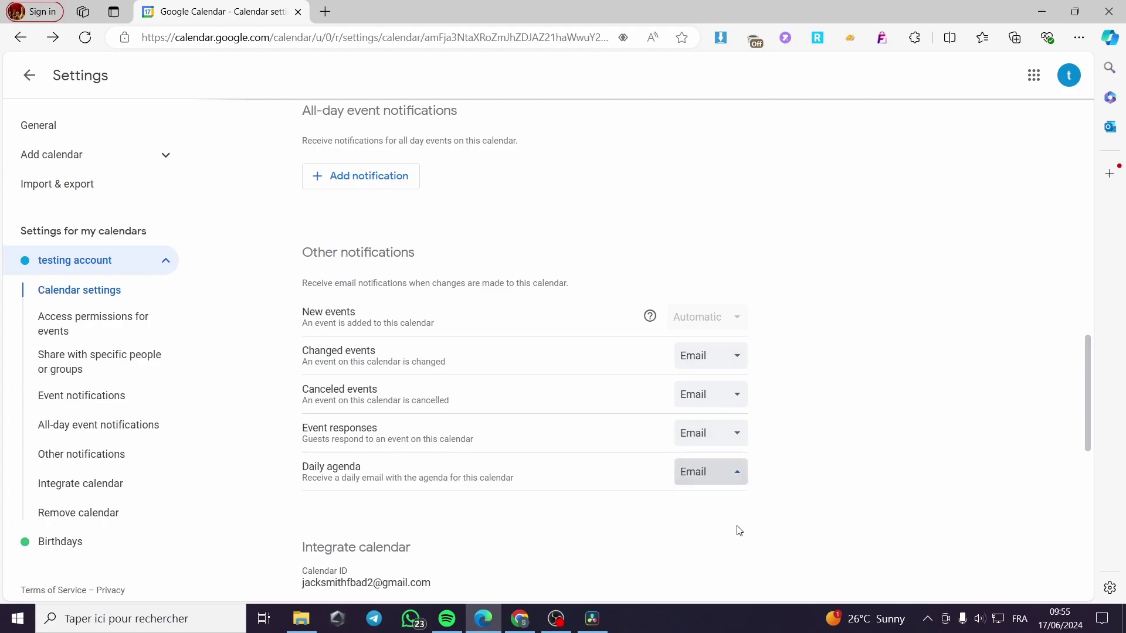
left_click(711, 473)
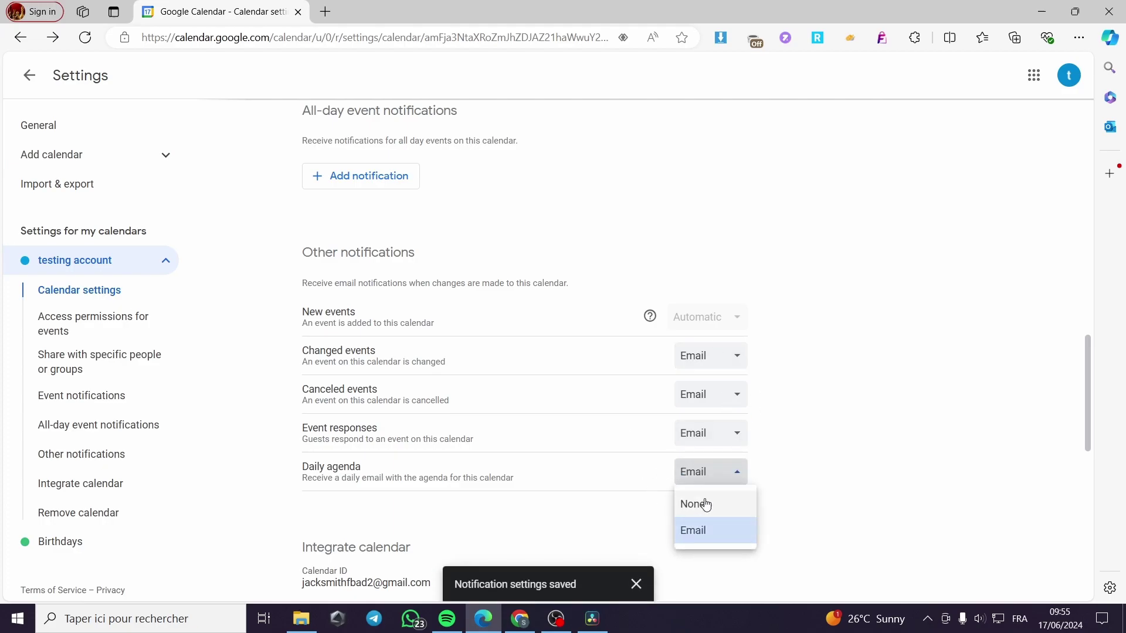
left_click(706, 504)
scroll(327, 431, "down", 5)
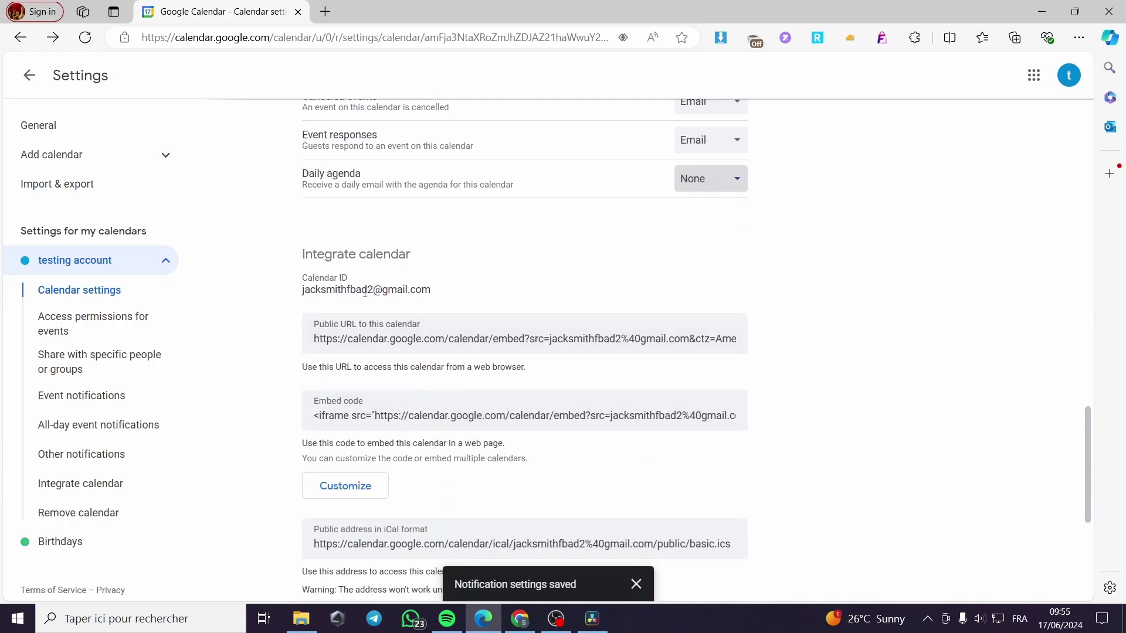
scroll(399, 258, "down", 3)
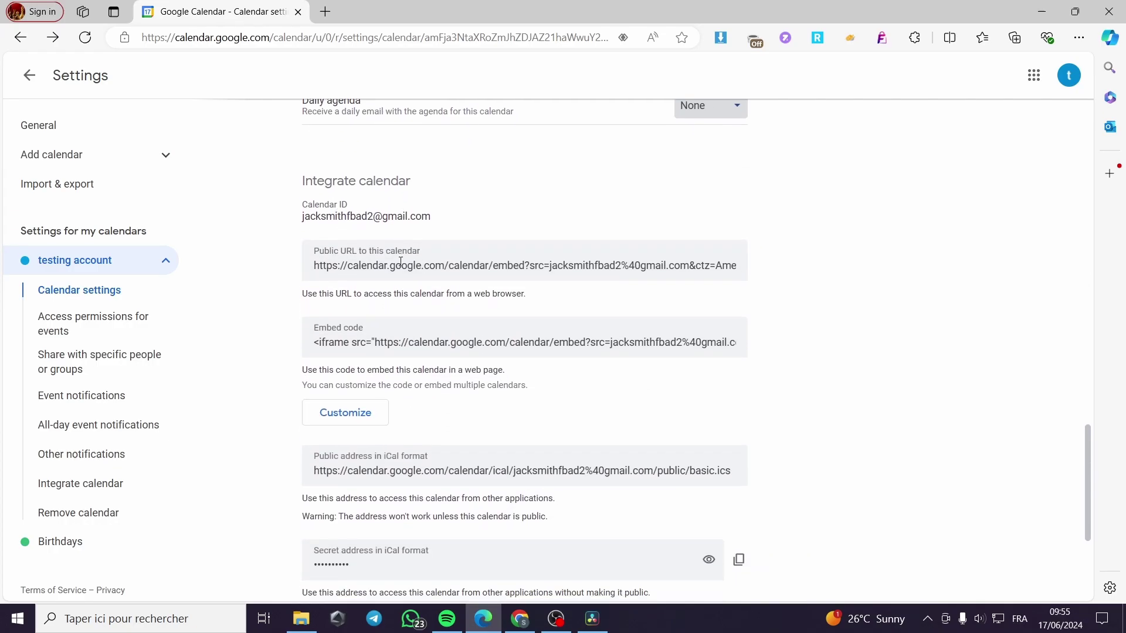
scroll(570, 302, "down", 2)
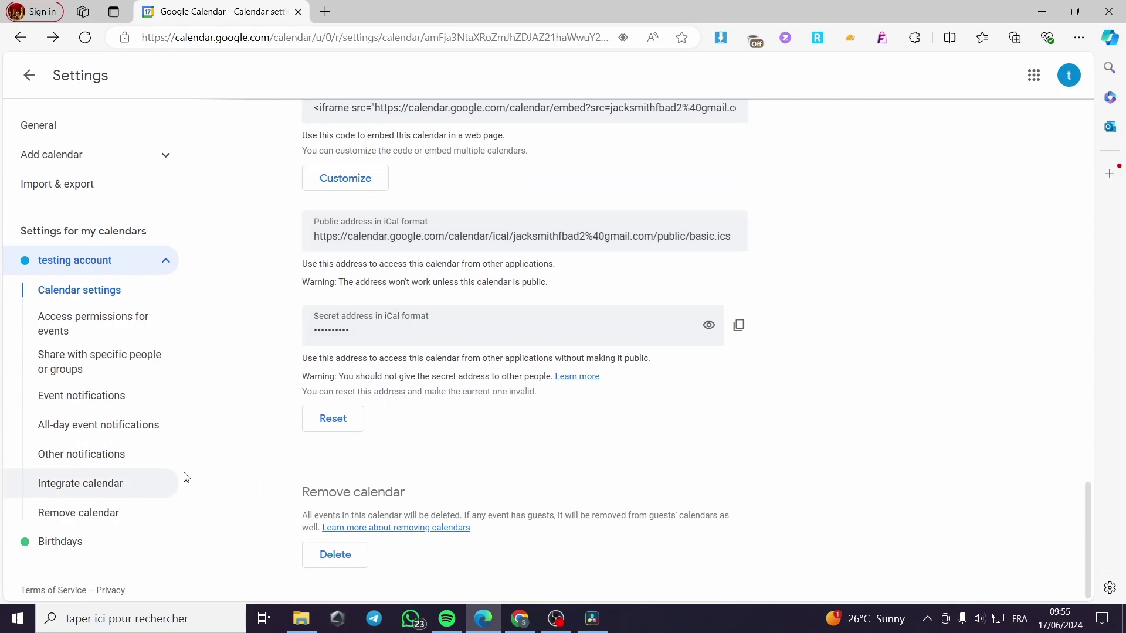
Step: Back in the calendar view, toggle the testing account calendar off and on, then choose Create new calendar
left_click(29, 75)
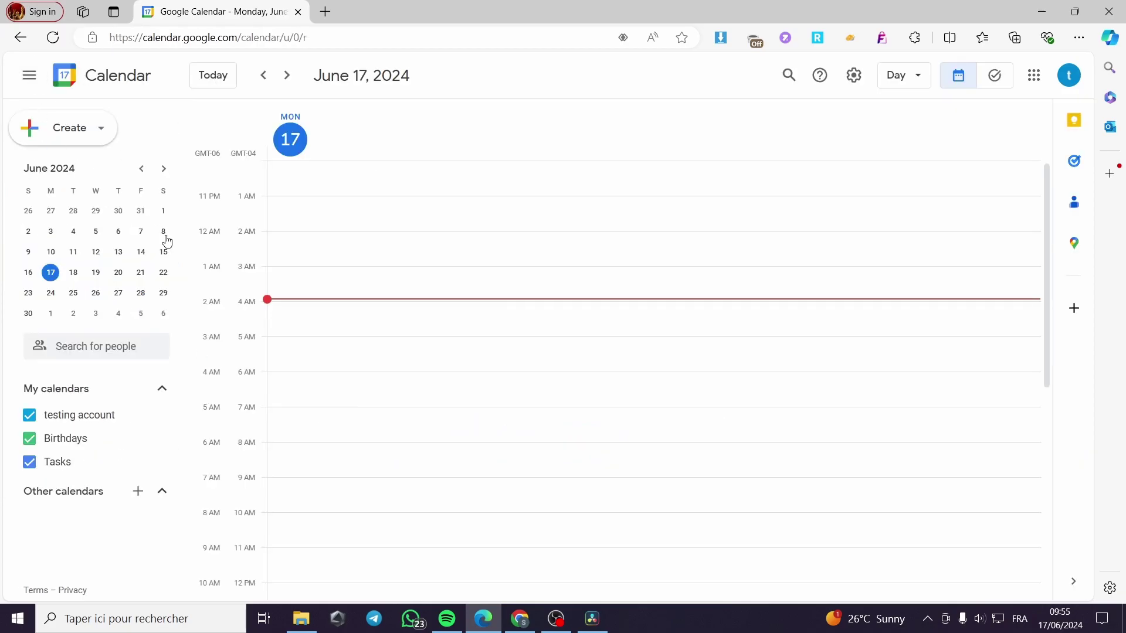
left_click(72, 422)
left_click(57, 423)
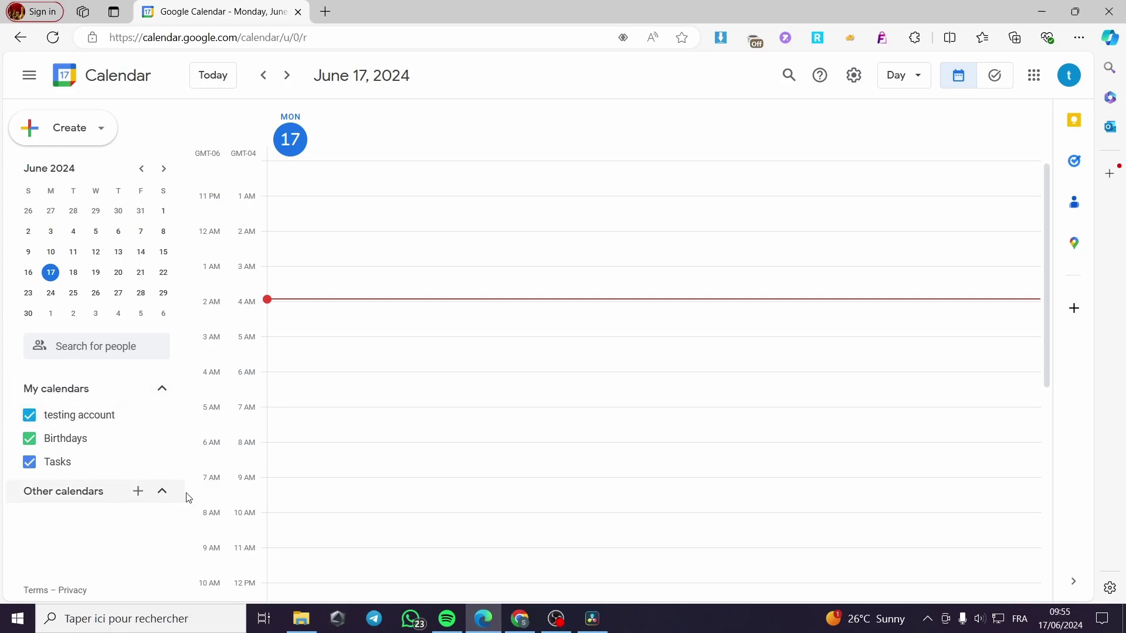
left_click(138, 492)
left_click(200, 397)
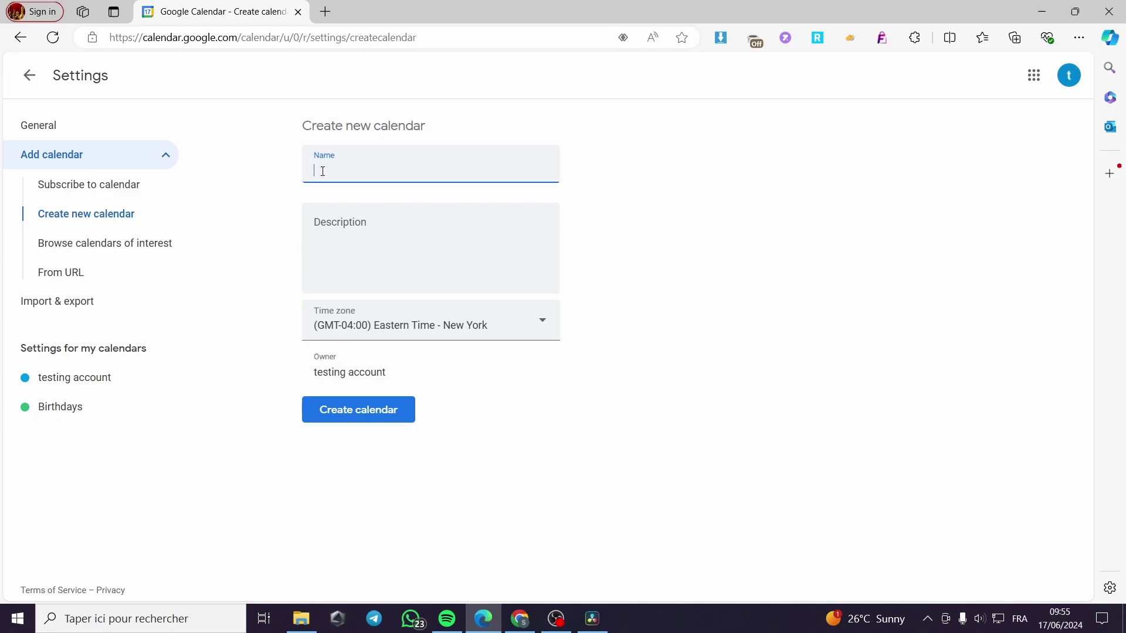
Step: Paste 'testing account' as both name and description and create the calendar
type("testing account")
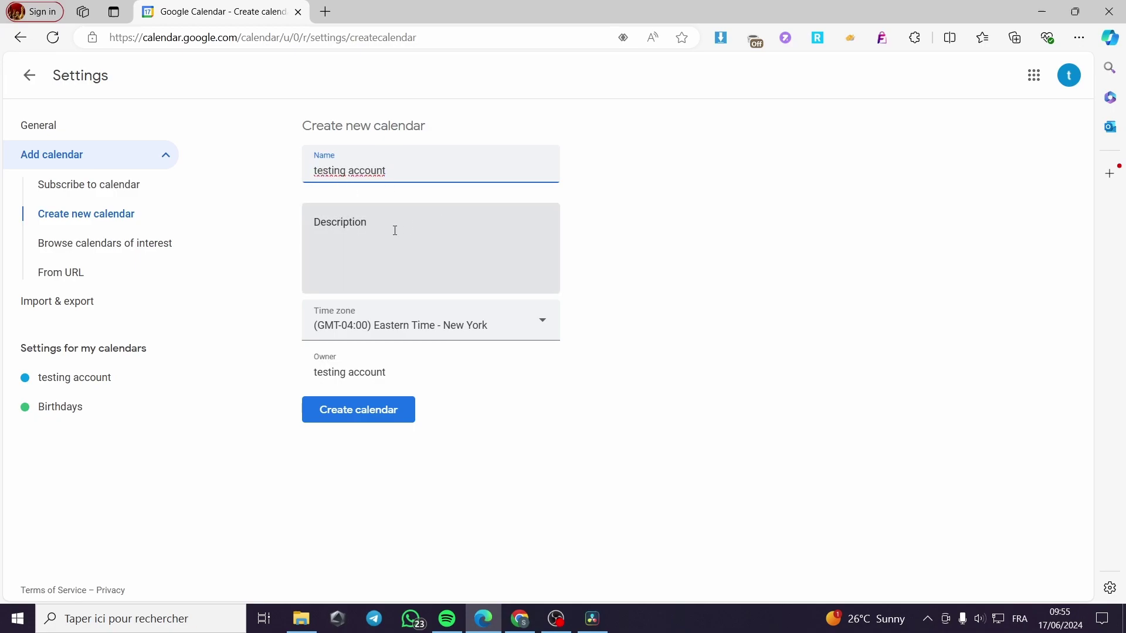
left_click(395, 230)
type("testing account")
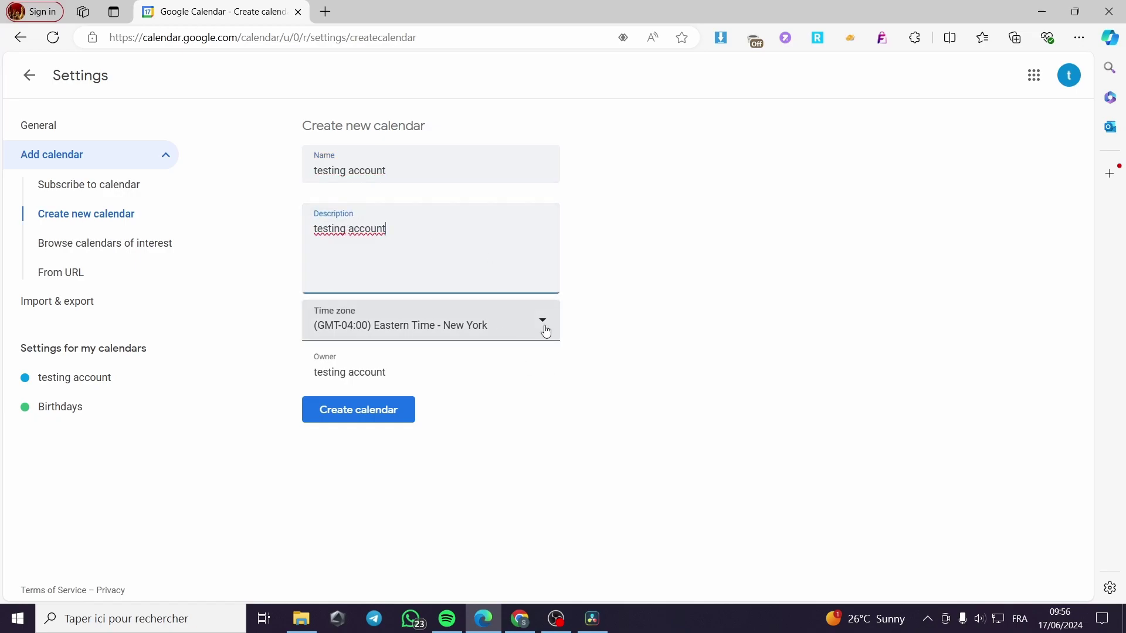
left_click(367, 421)
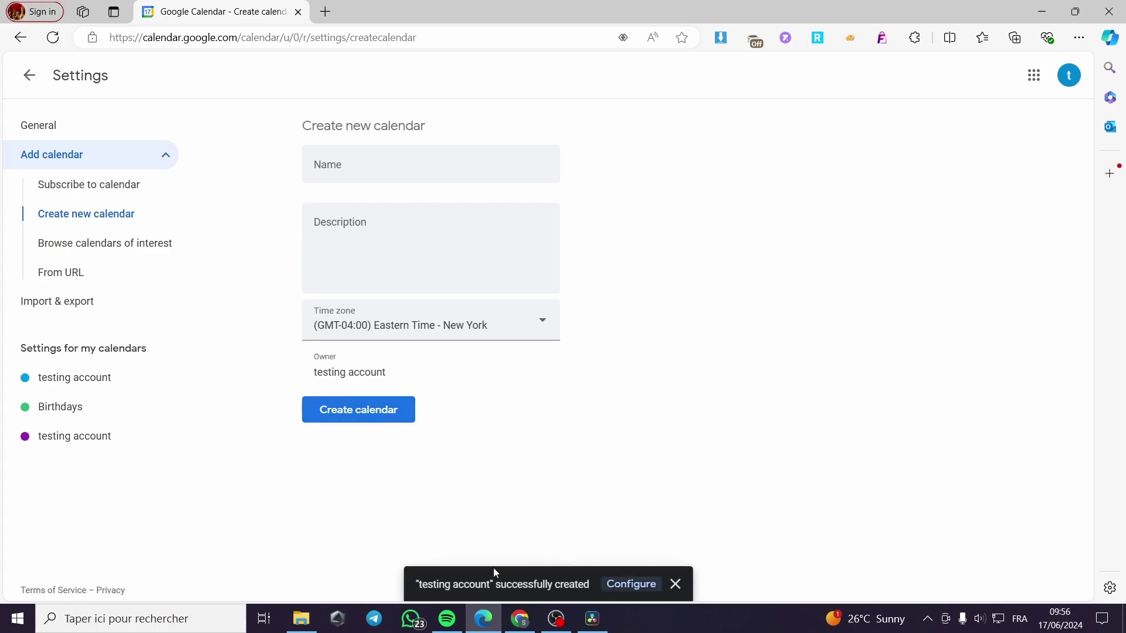
Step: Look over the new testing account calendar's settings, then return to the day view
left_click(631, 585)
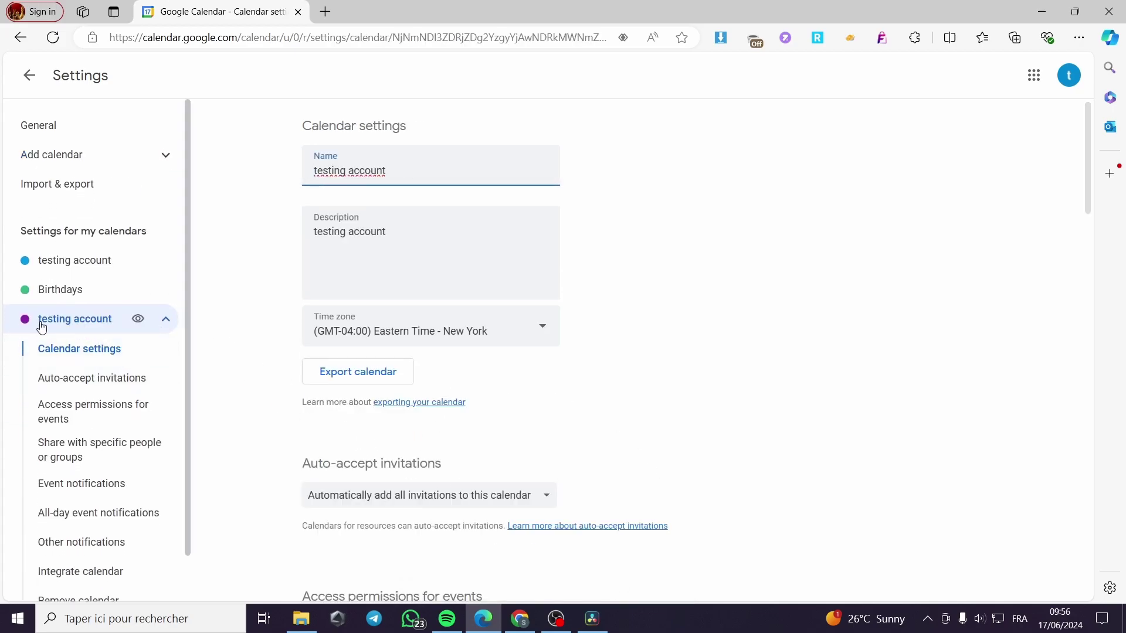
scroll(376, 209, "down", 8)
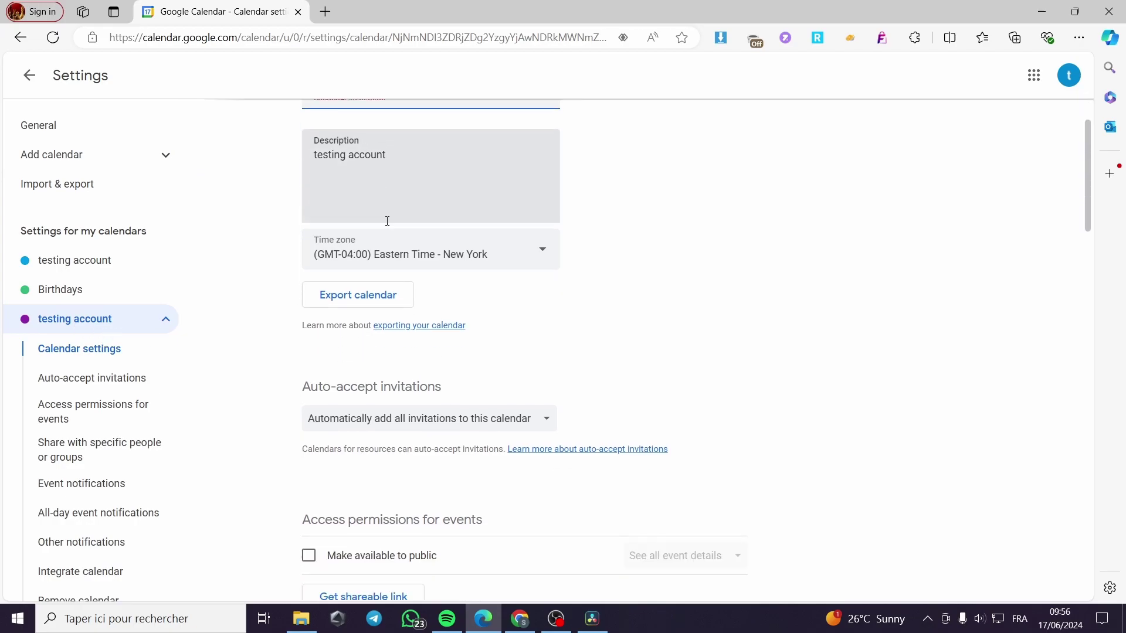
scroll(369, 381, "up", 2)
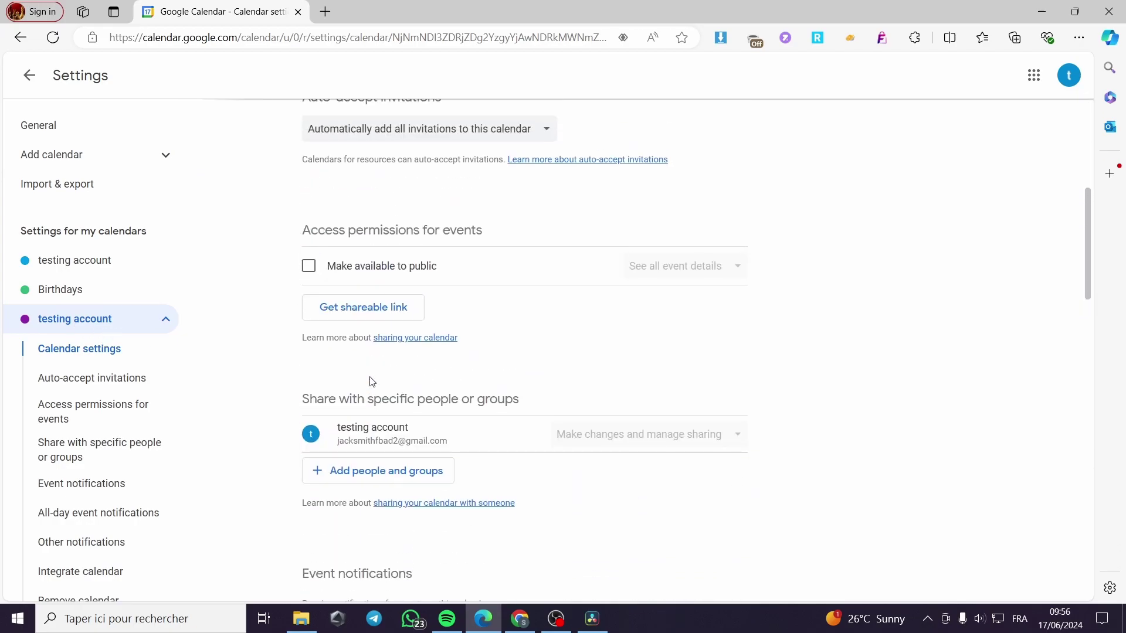
scroll(370, 381, "down", 2)
scroll(370, 381, "up", 5)
left_click(29, 75)
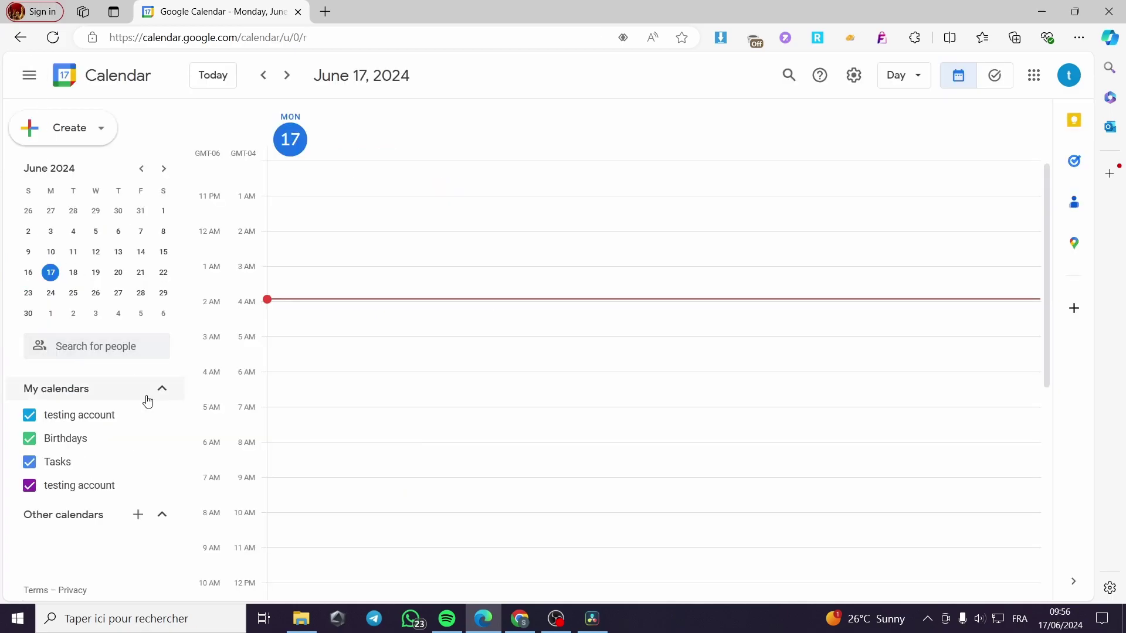
Step: Open Browse calendars of interest, expand and collapse the regional holidays list, and scroll to Other
left_click(144, 515)
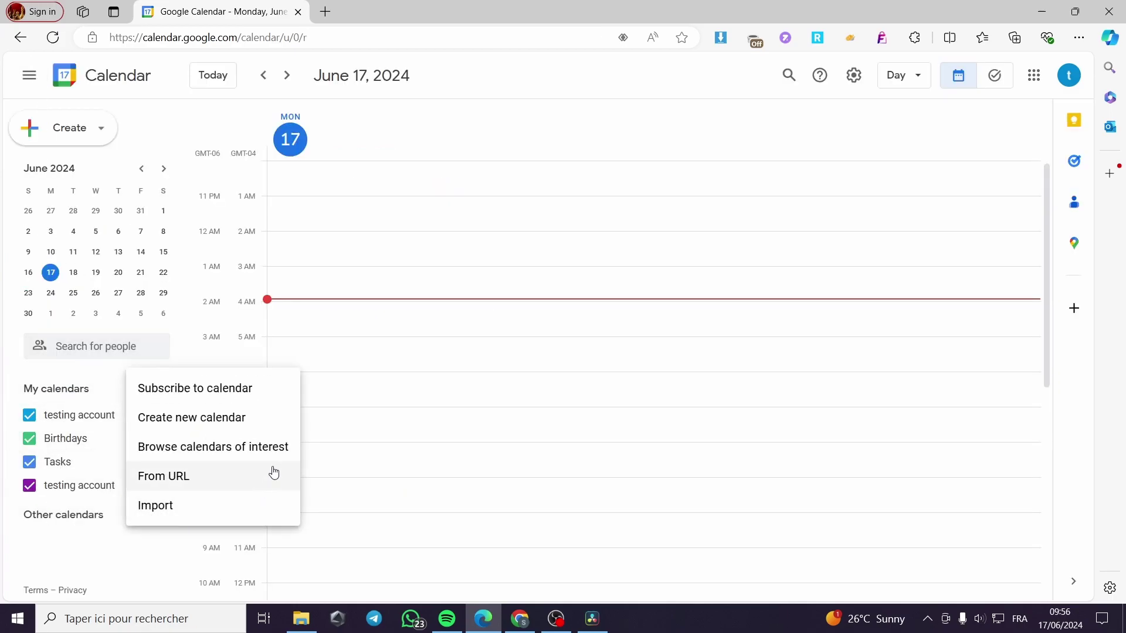
left_click(240, 461)
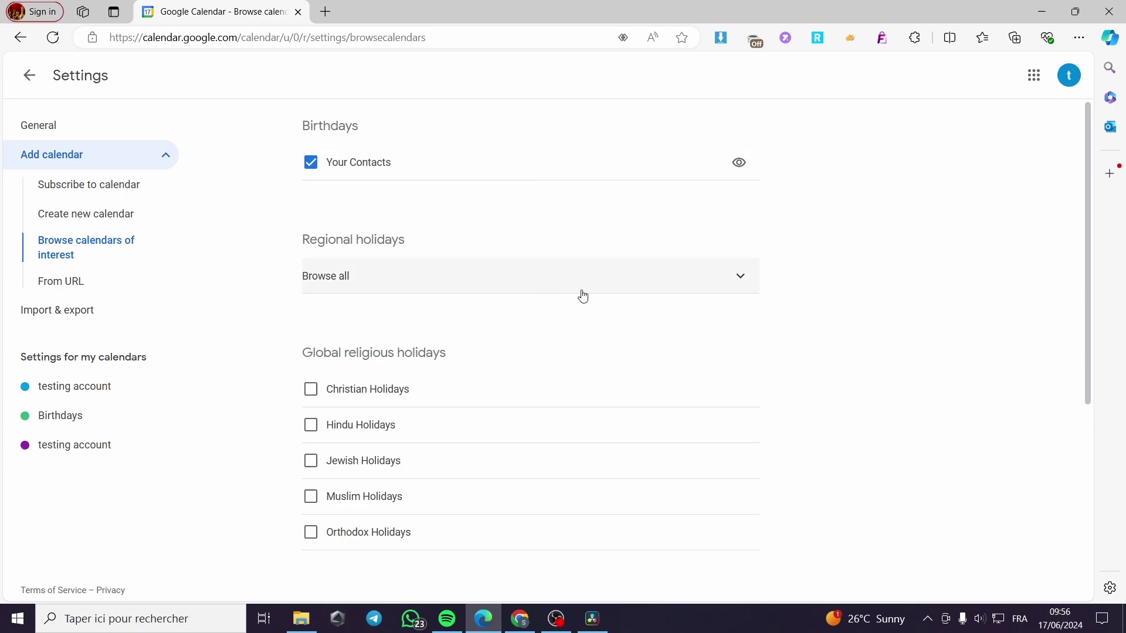
left_click(744, 283)
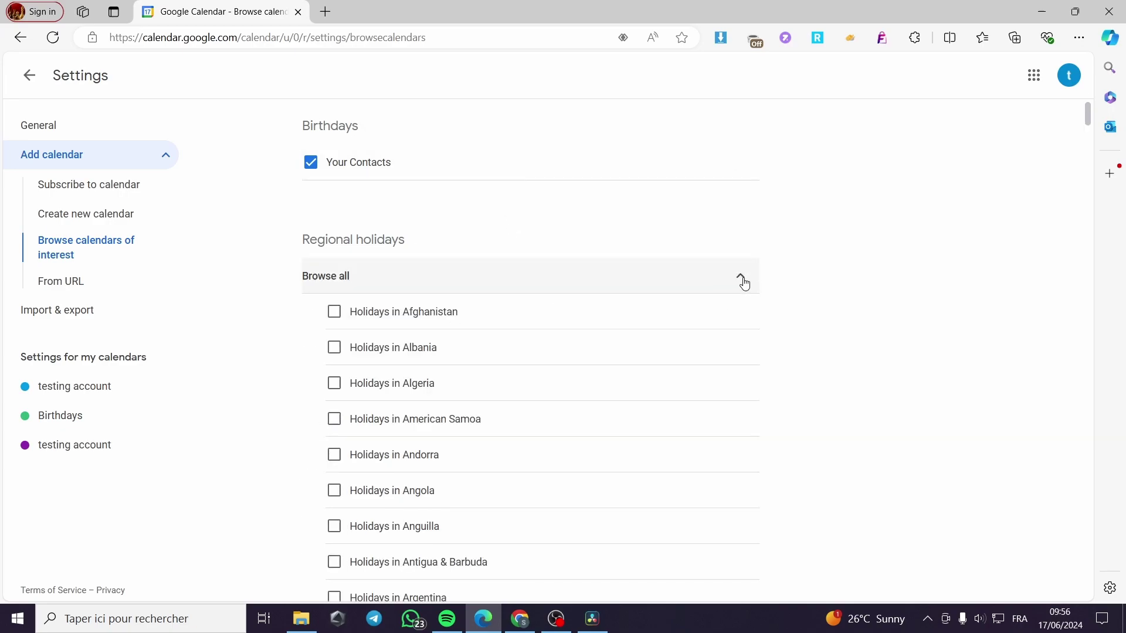
left_click(744, 284)
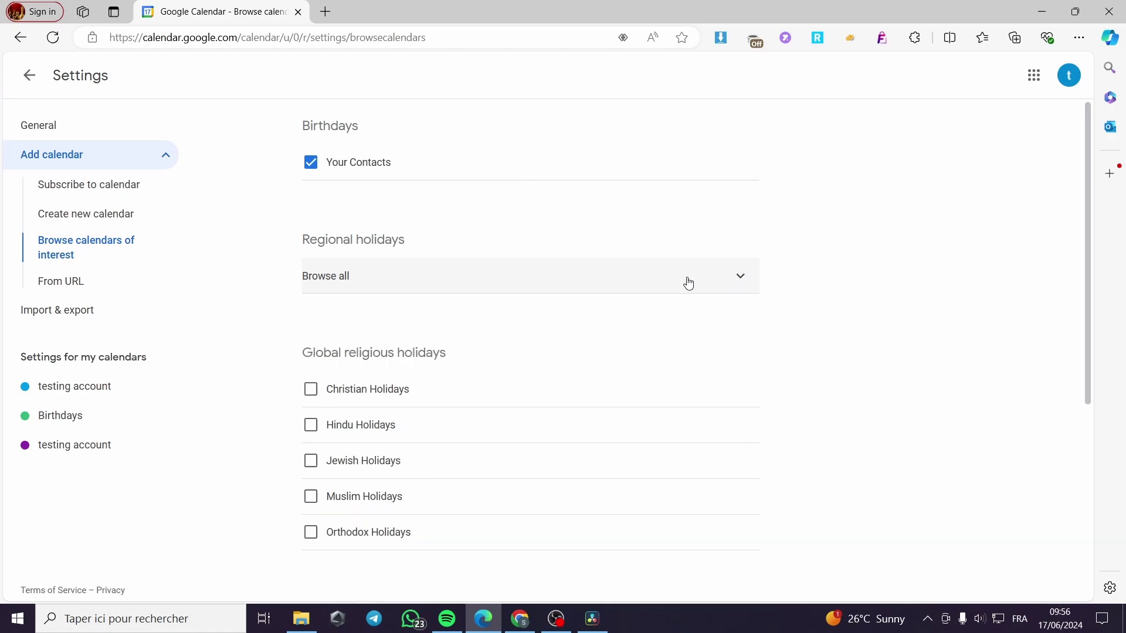
scroll(466, 268, "down", 3)
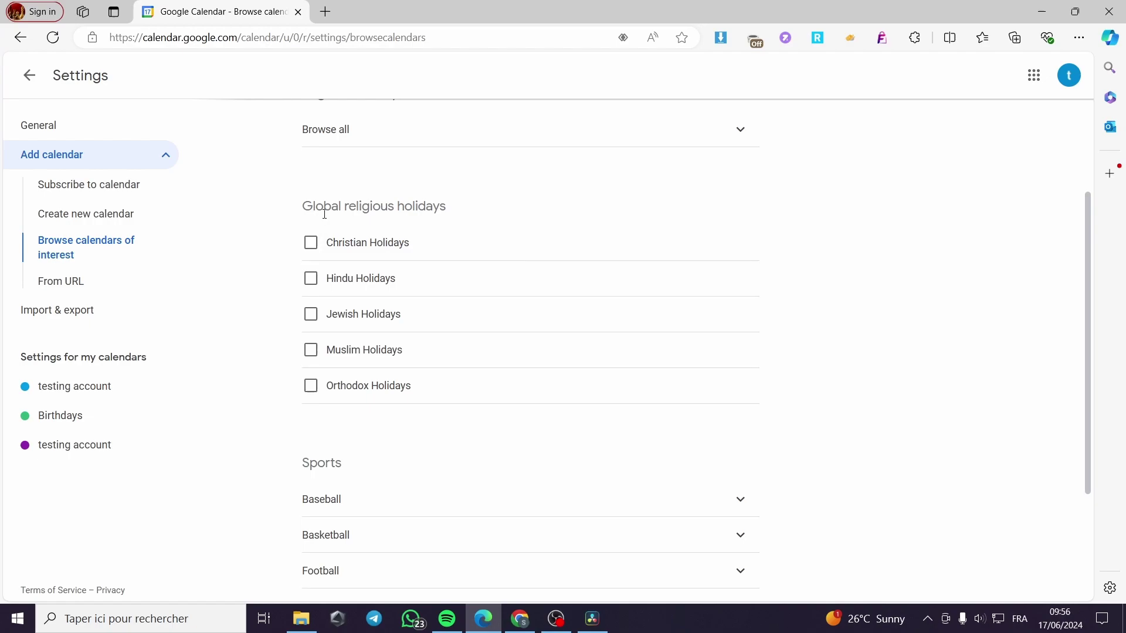
scroll(836, 222, "down", 3)
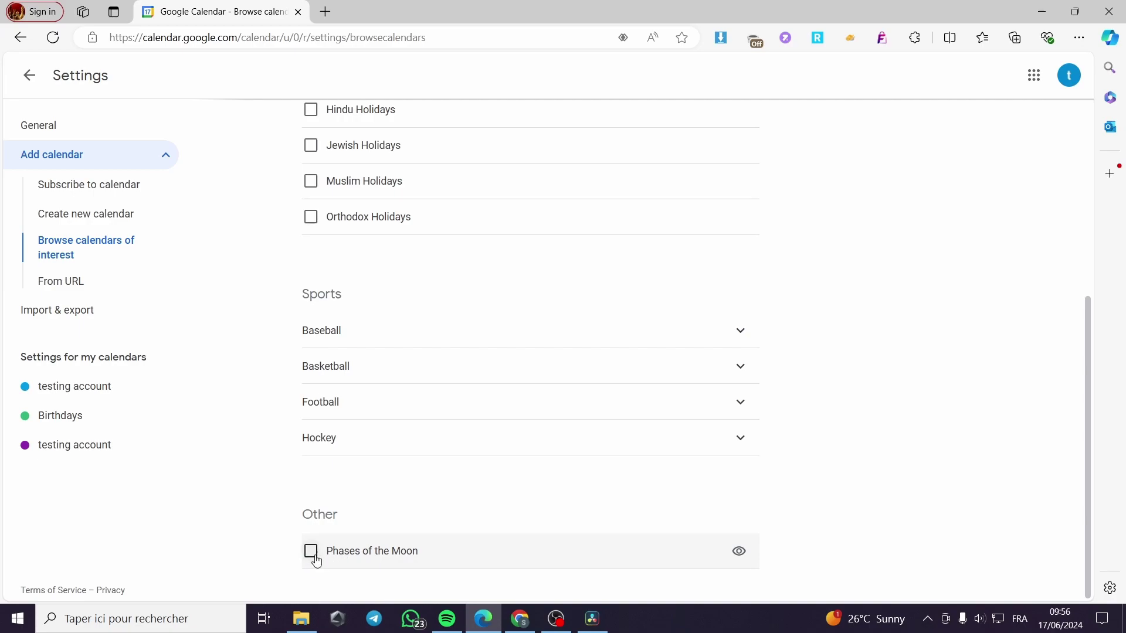
Step: Tick Phases of the Moon, then expand the Hockey, NHL and Football calendars to browse
left_click(314, 554)
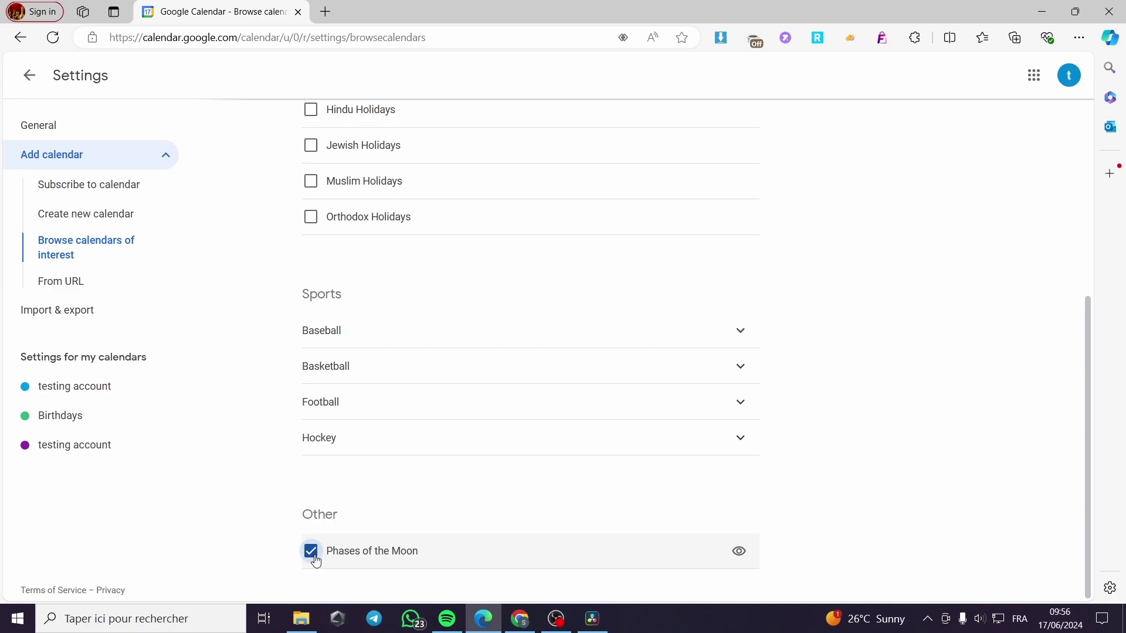
left_click(742, 437)
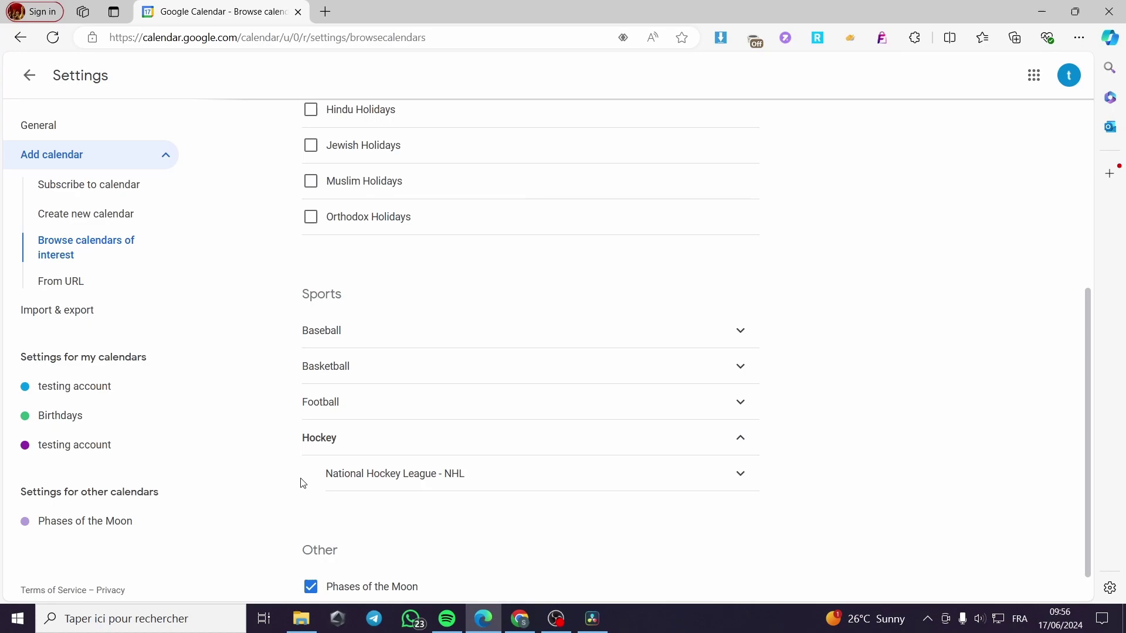
left_click(741, 474)
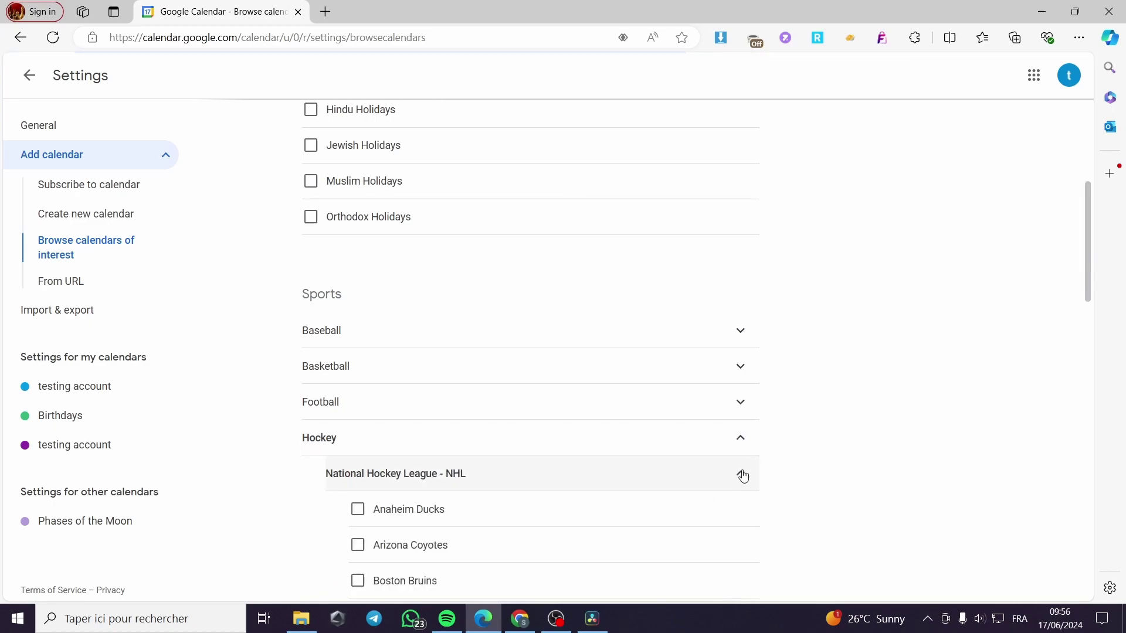
scroll(379, 487, "down", 3)
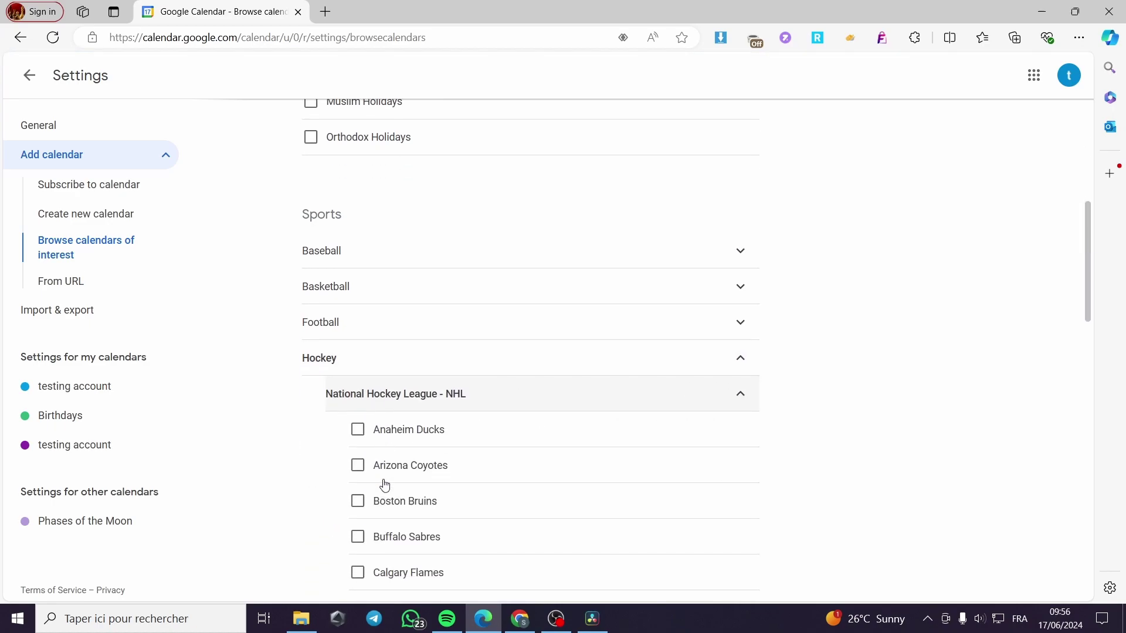
left_click(742, 256)
scroll(411, 437, "down", 1)
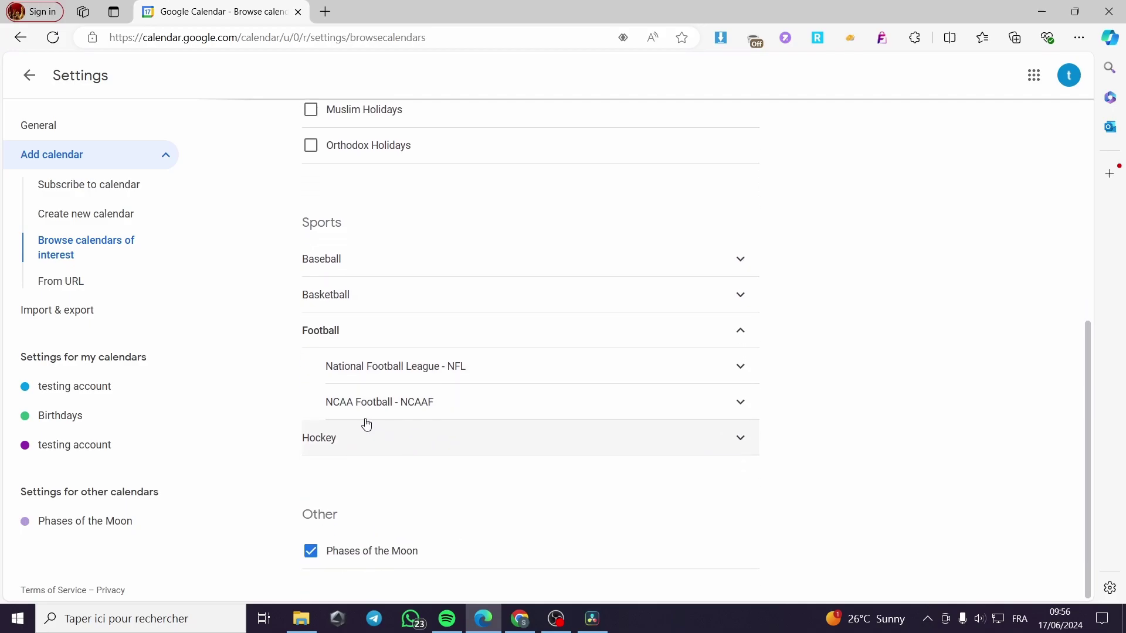
scroll(430, 420, "up", 6)
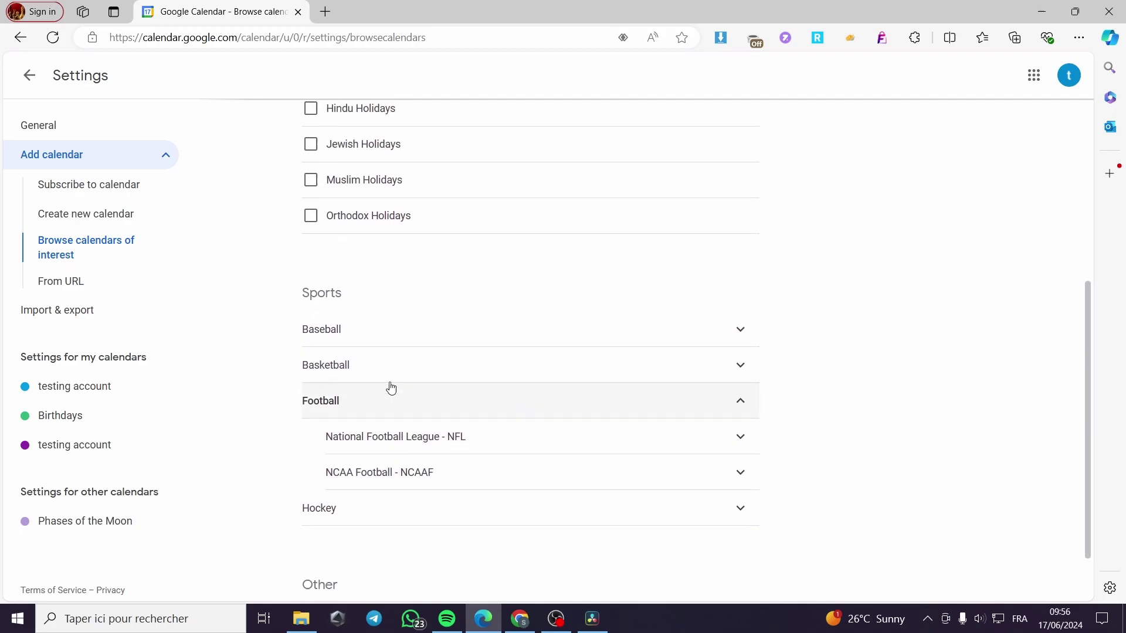
scroll(657, 490, "down", 5)
scroll(543, 429, "down", 2)
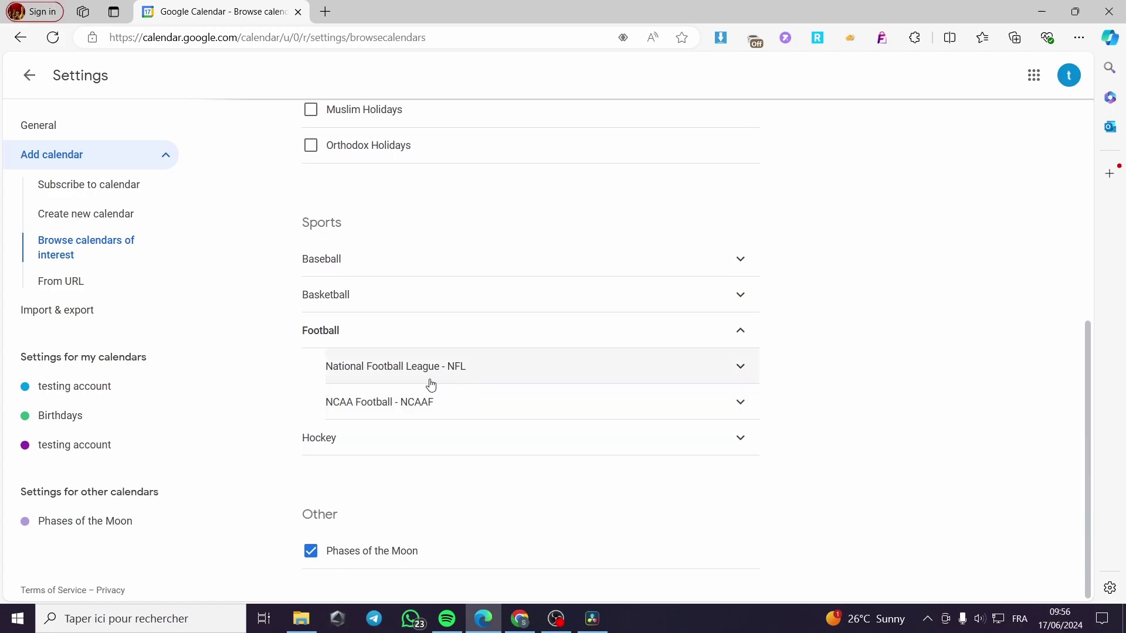
scroll(445, 387, "up", 6)
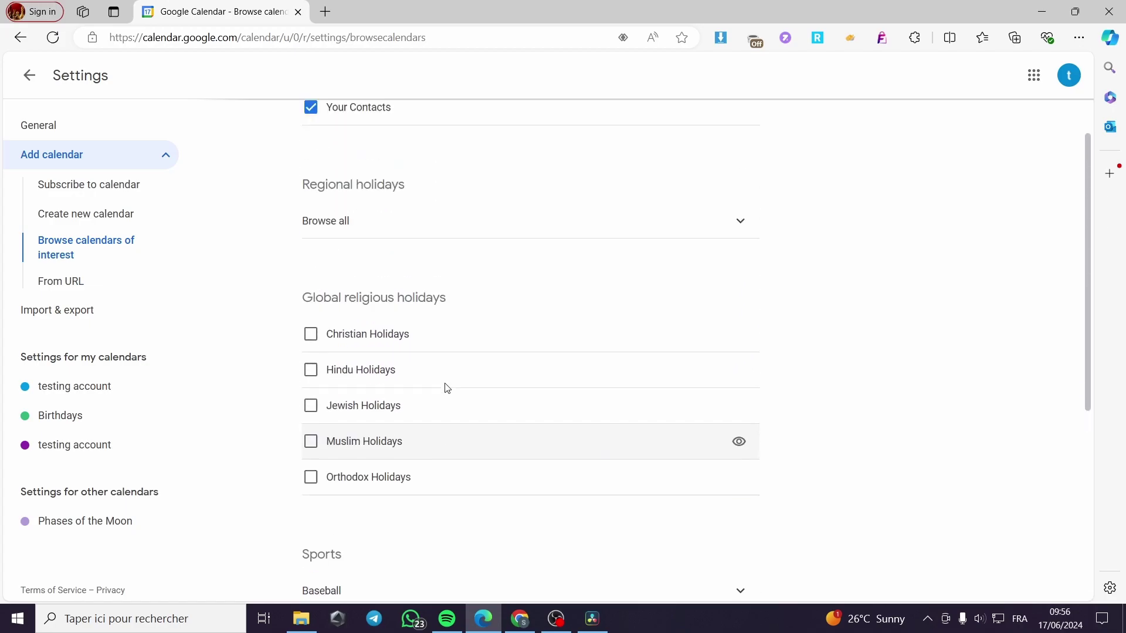
Step: From the calendar view, choose From URL in the Other calendars add menu
left_click(29, 75)
left_click(138, 516)
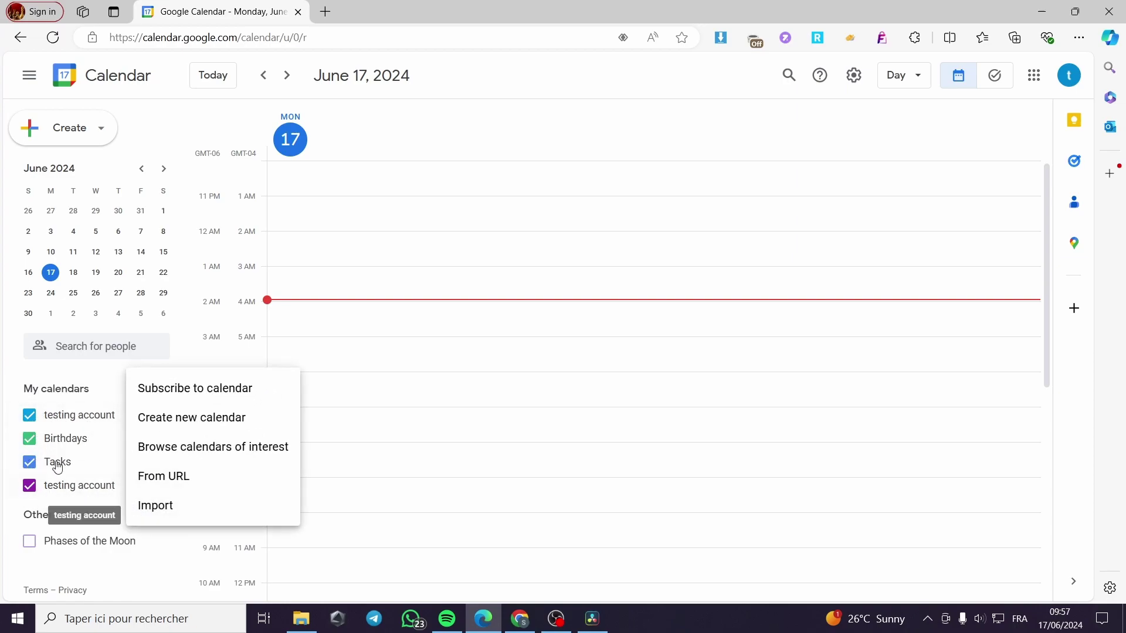
left_click(159, 483)
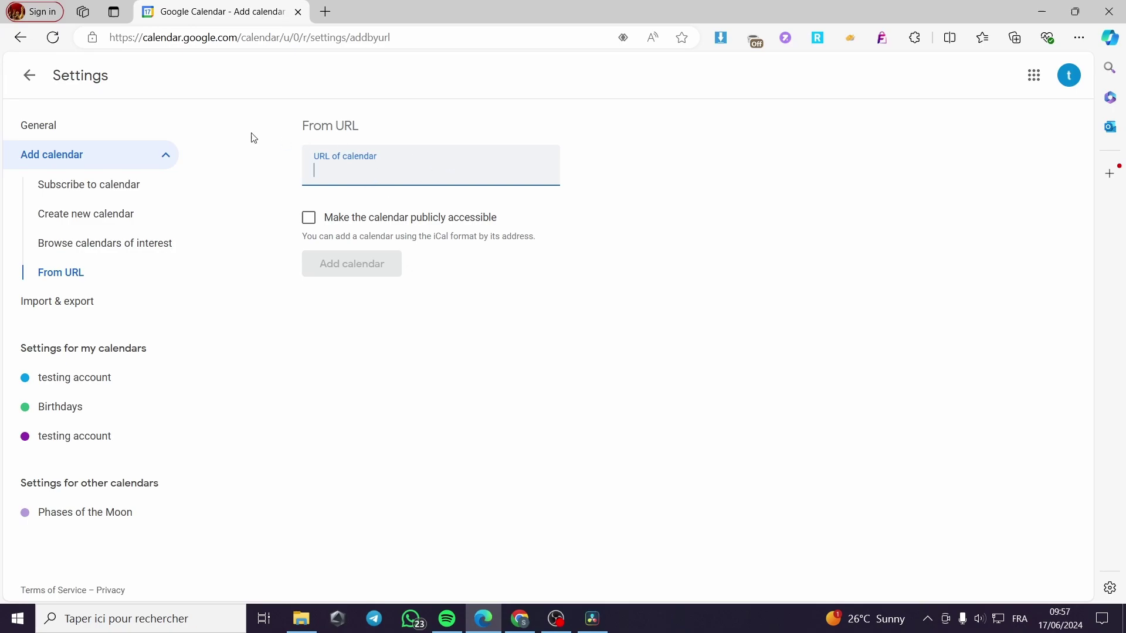
Step: Leave the From URL page, open the Import page, then return to the June 17 day view
left_click(30, 82)
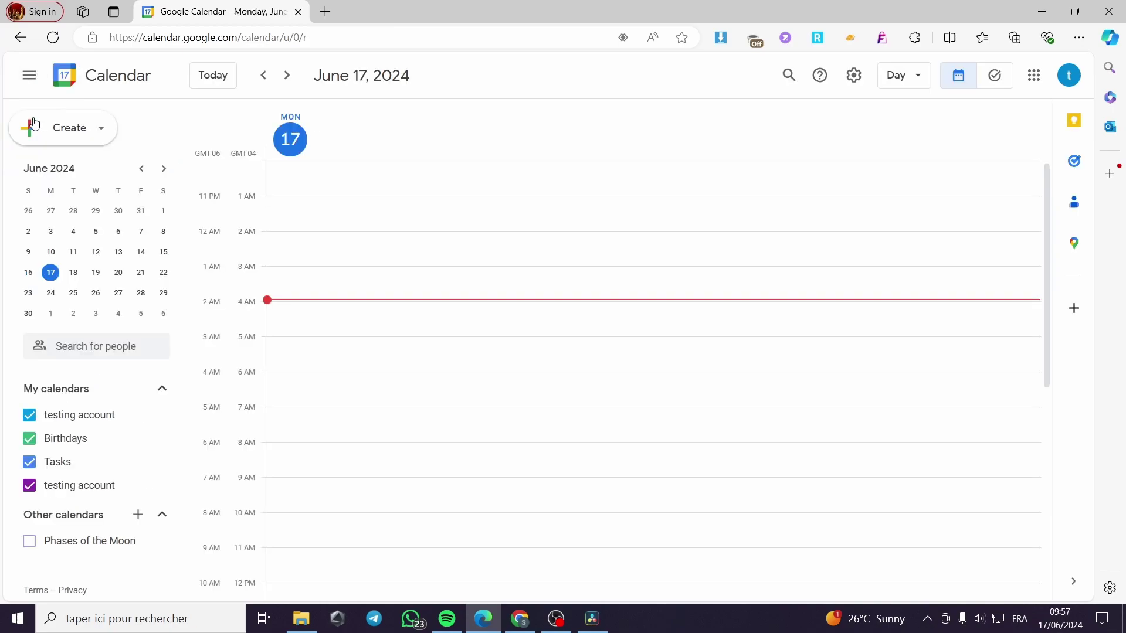
left_click(137, 515)
left_click(157, 507)
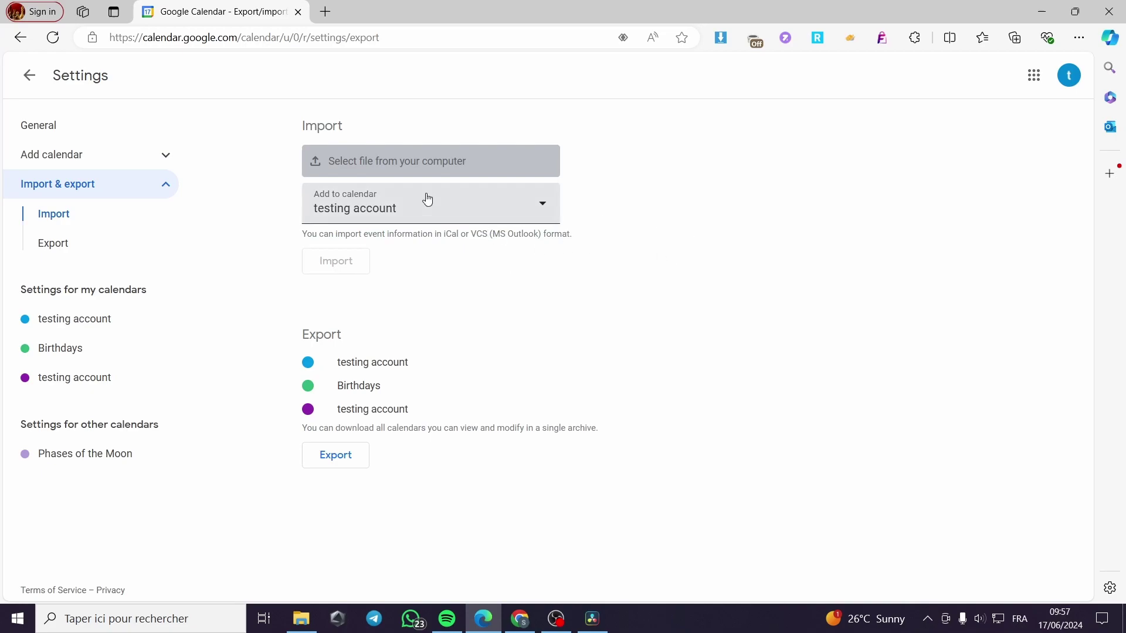
left_click(29, 75)
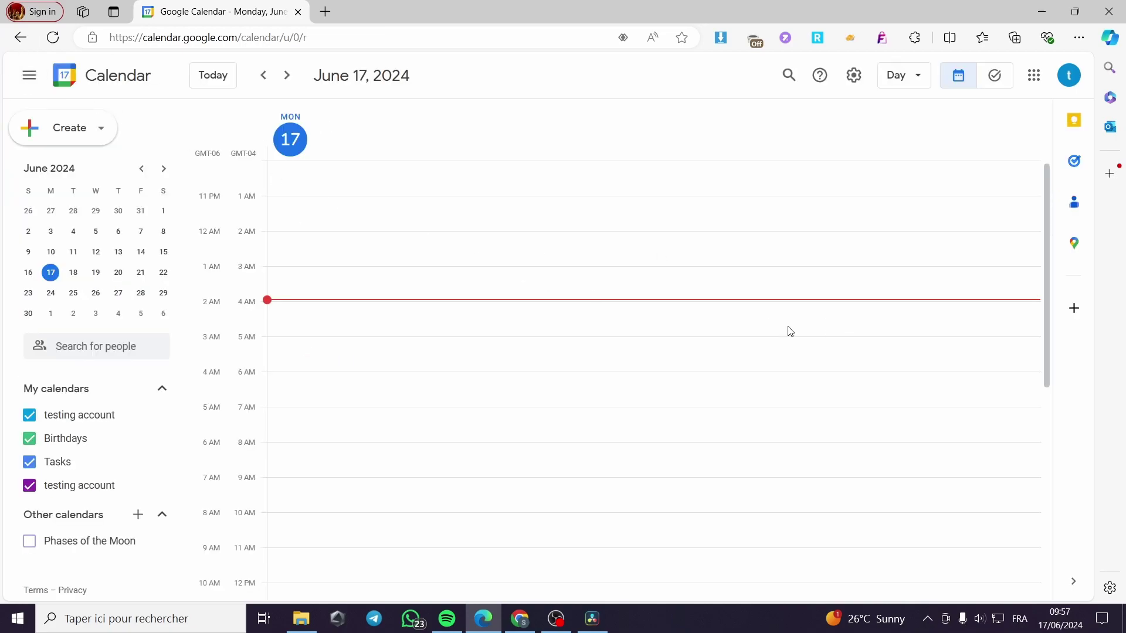